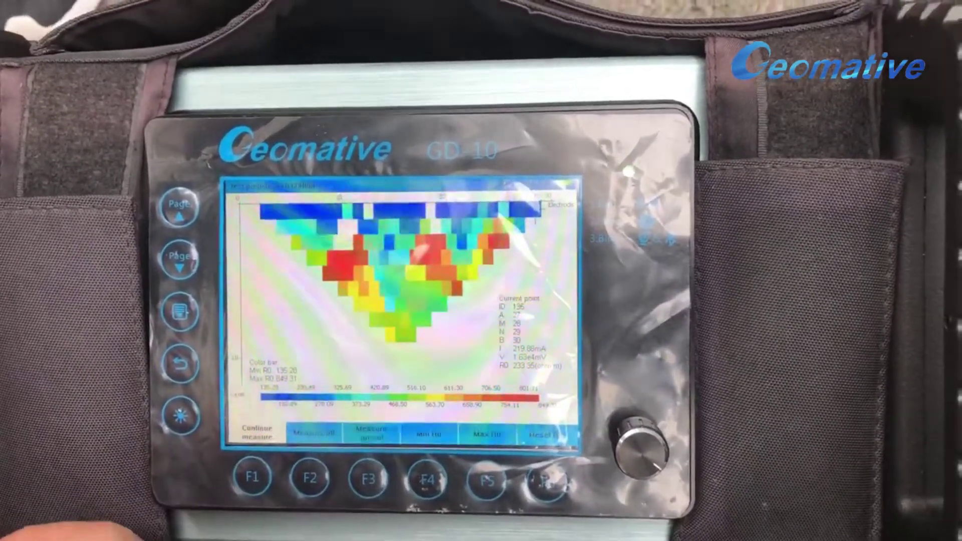
scroll(629, 451, down, 5)
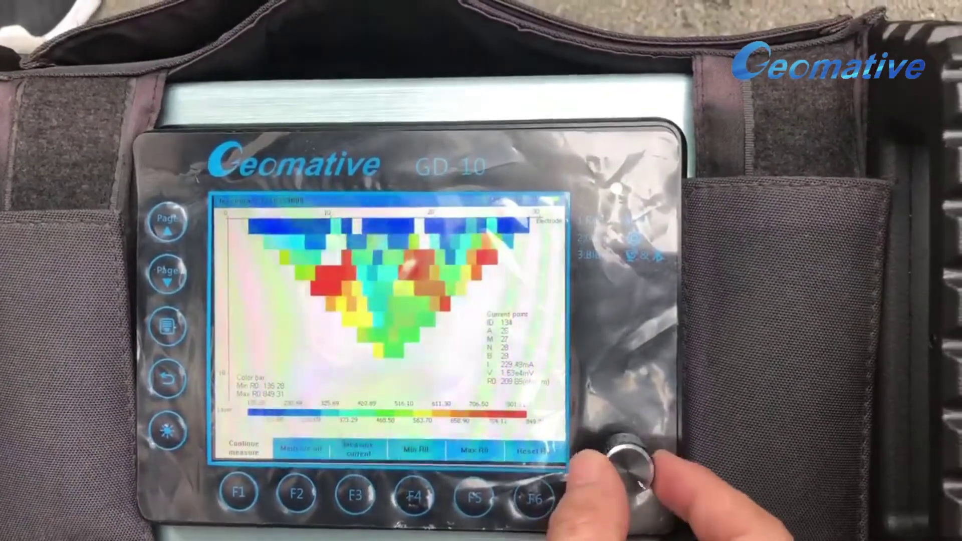
scroll(612, 473, down, 13)
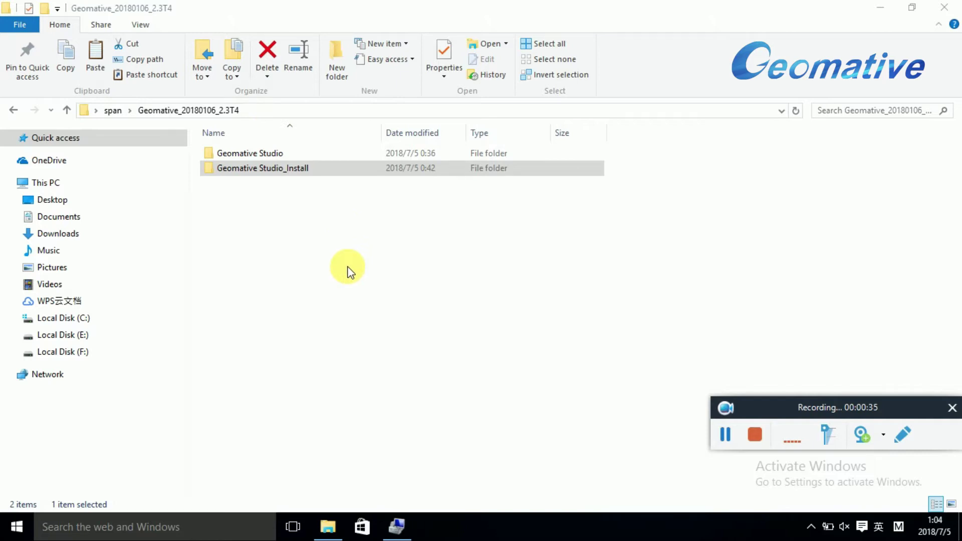
Step: Run Geomative_setup.exe from the Geomative Studio_Install folder as administrator and agree to continue the setup
click(293, 169)
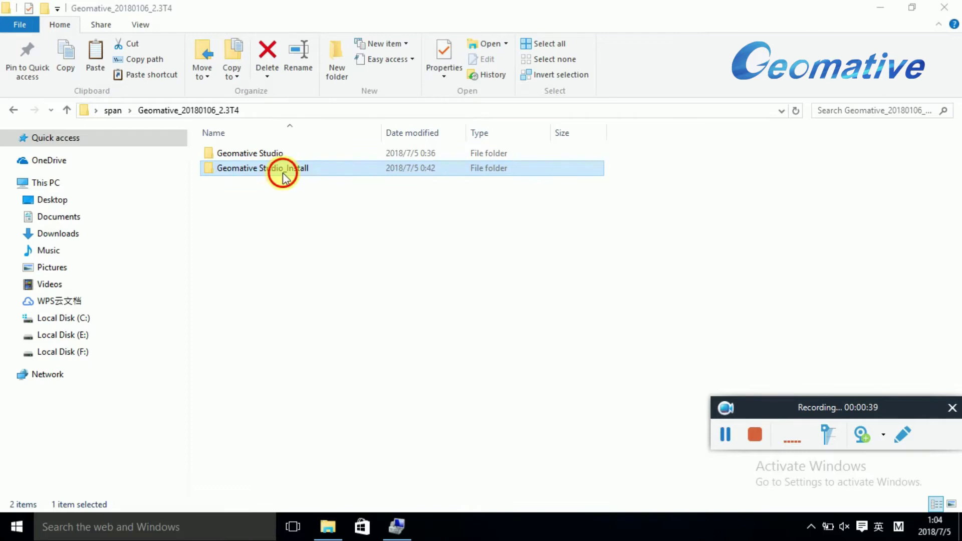
double_click(282, 173)
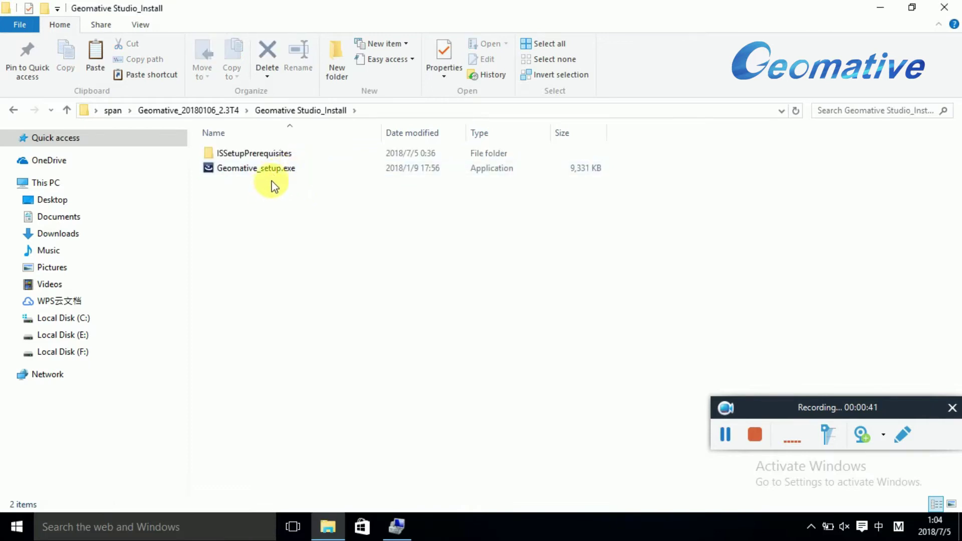
click(272, 173)
double_click(300, 172)
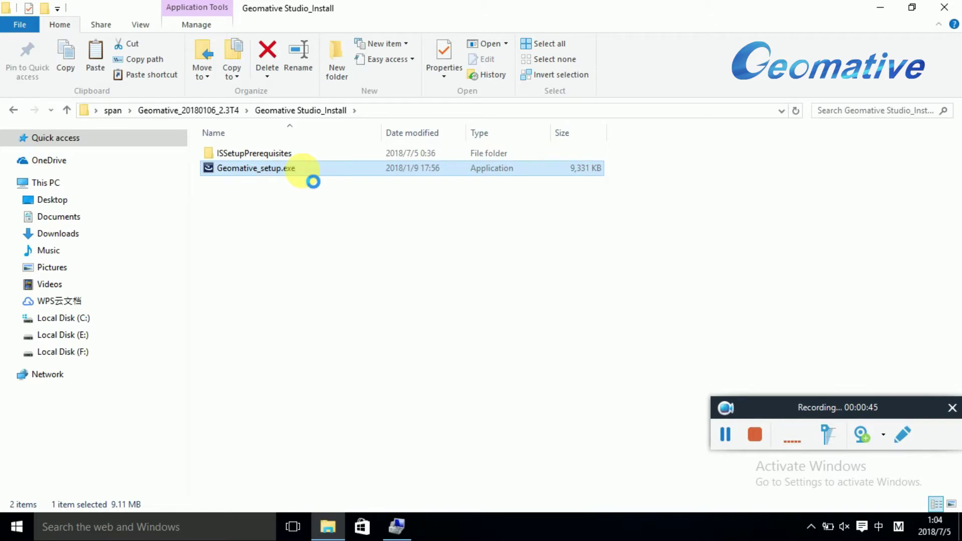
right_click(303, 172)
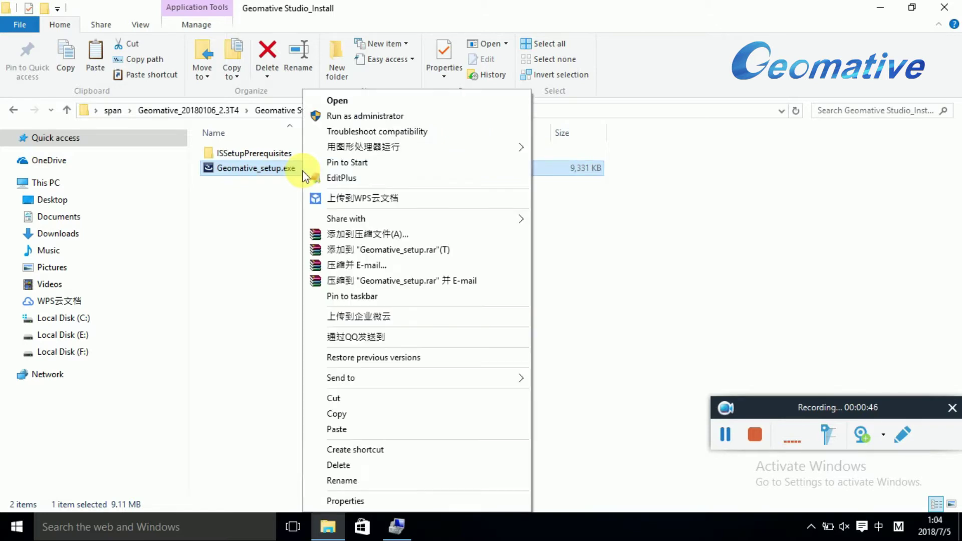
click(342, 115)
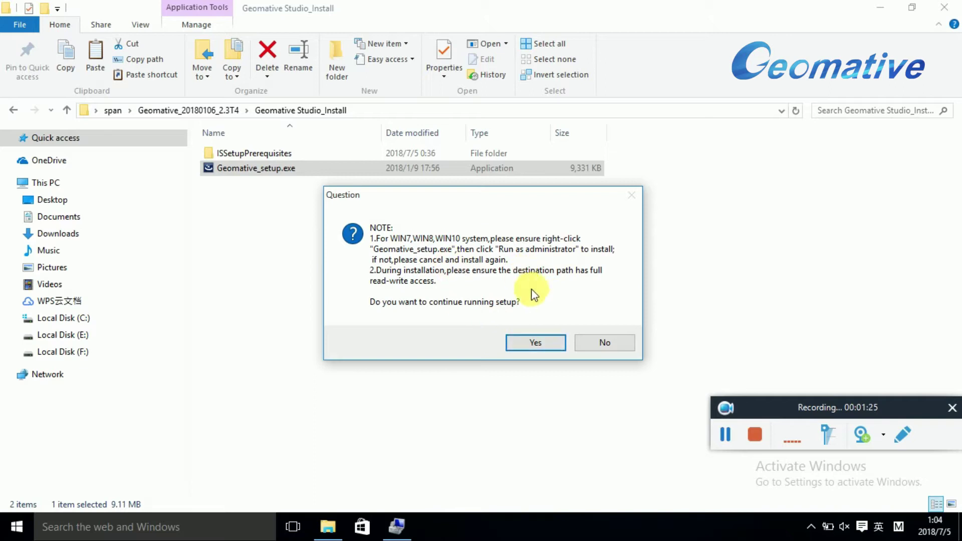
click(536, 342)
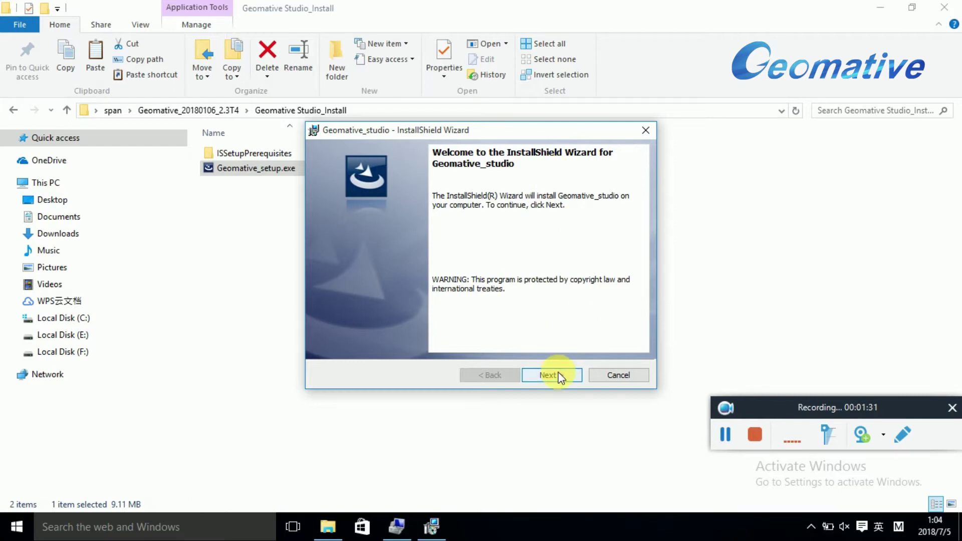
Step: Install Geomative_studio to the default folder C:\Program Files (x86)\Geomative\Geomative_studio\, accept the hardware driver installation and finish the InstallShield Wizard
click(552, 376)
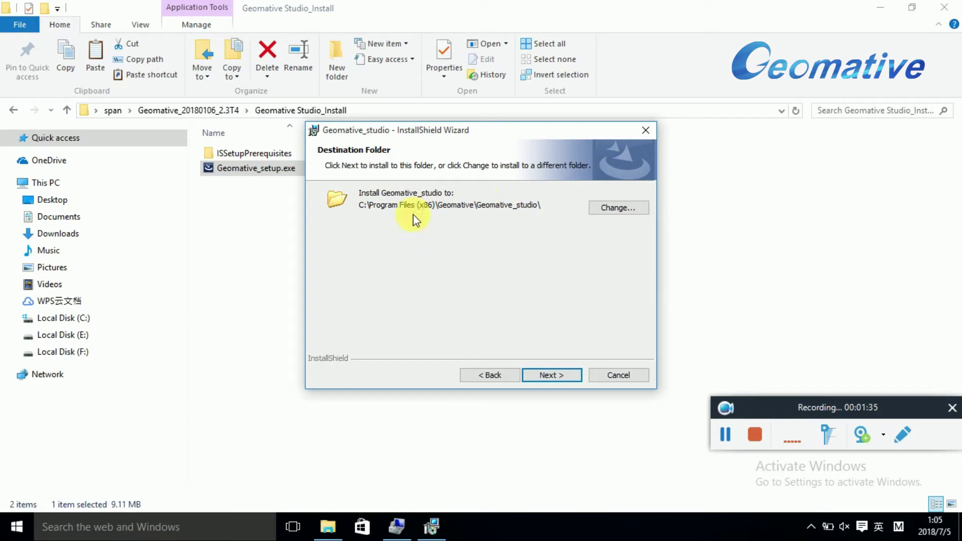
click(616, 206)
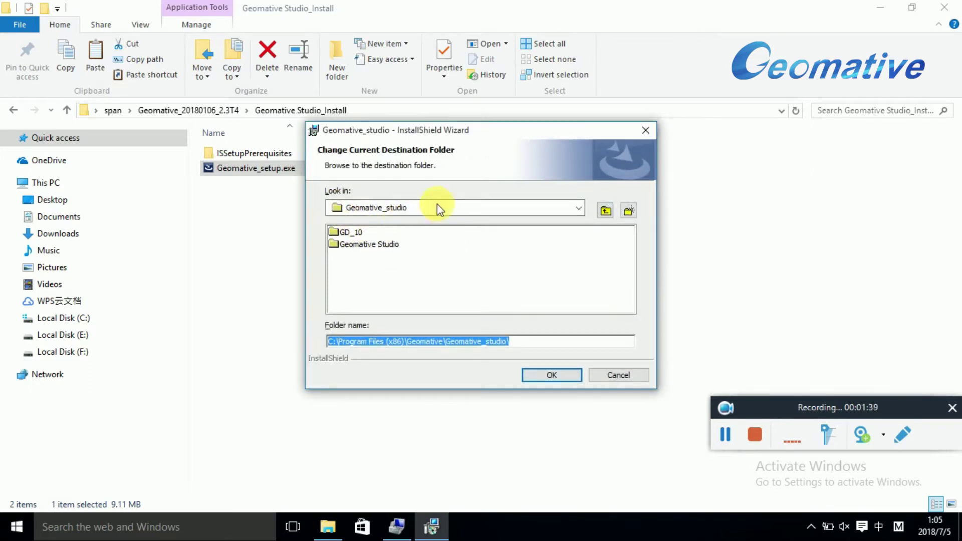
click(647, 130)
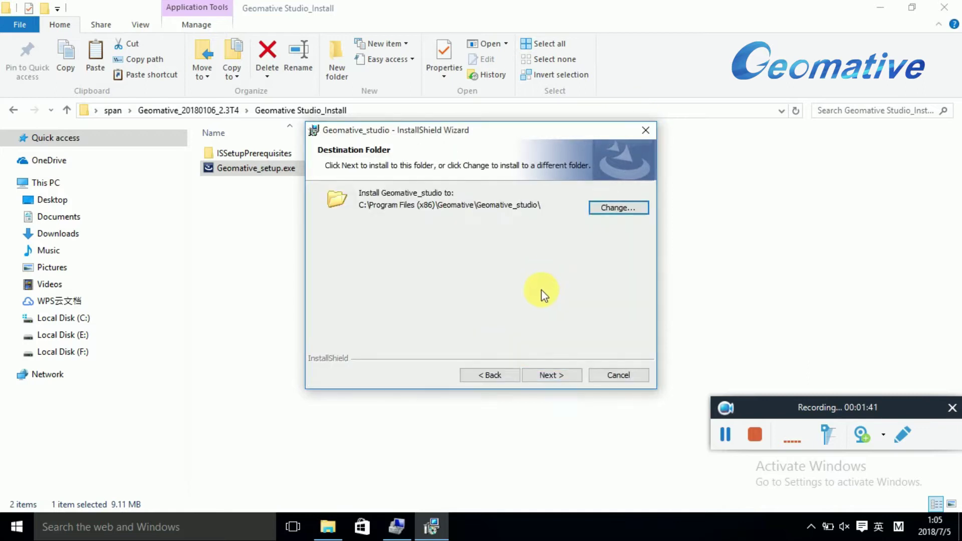
click(541, 373)
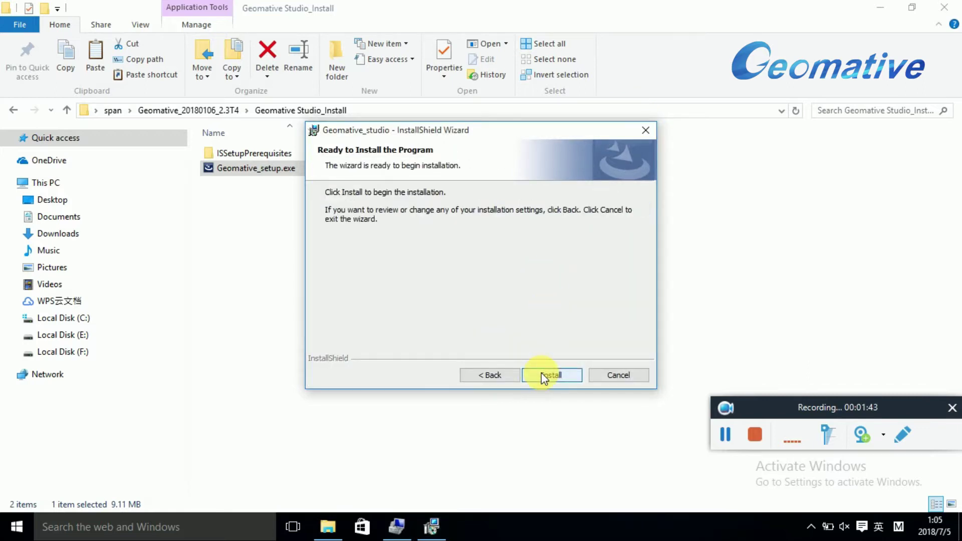
click(561, 375)
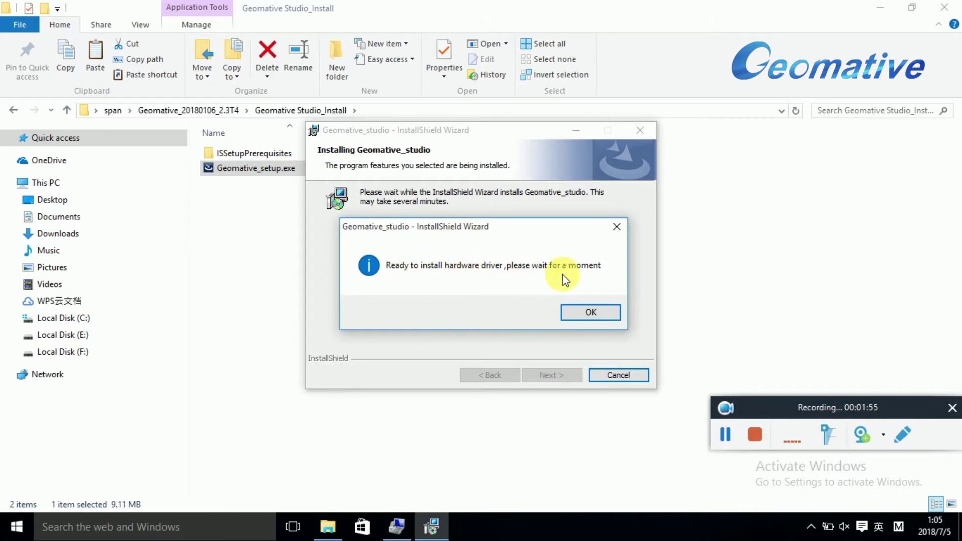
click(598, 311)
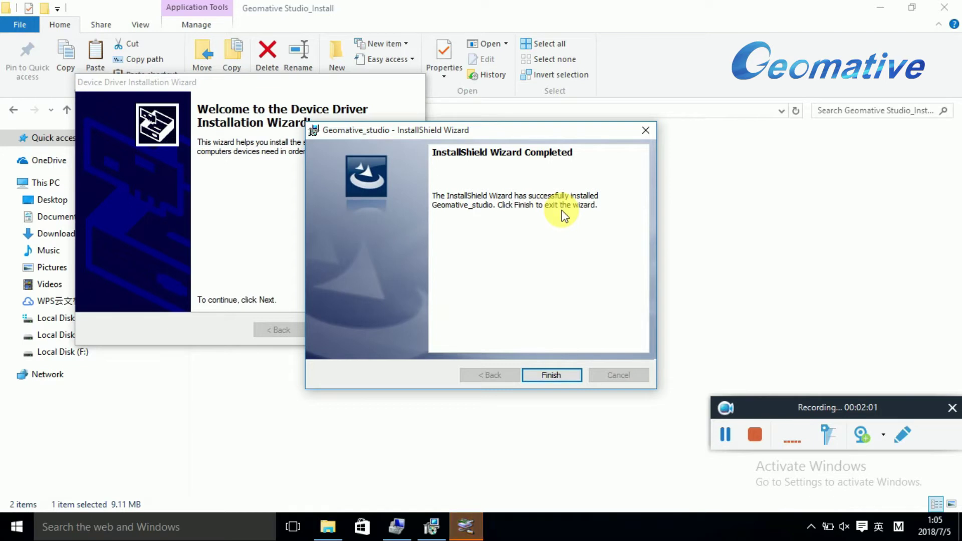
click(562, 377)
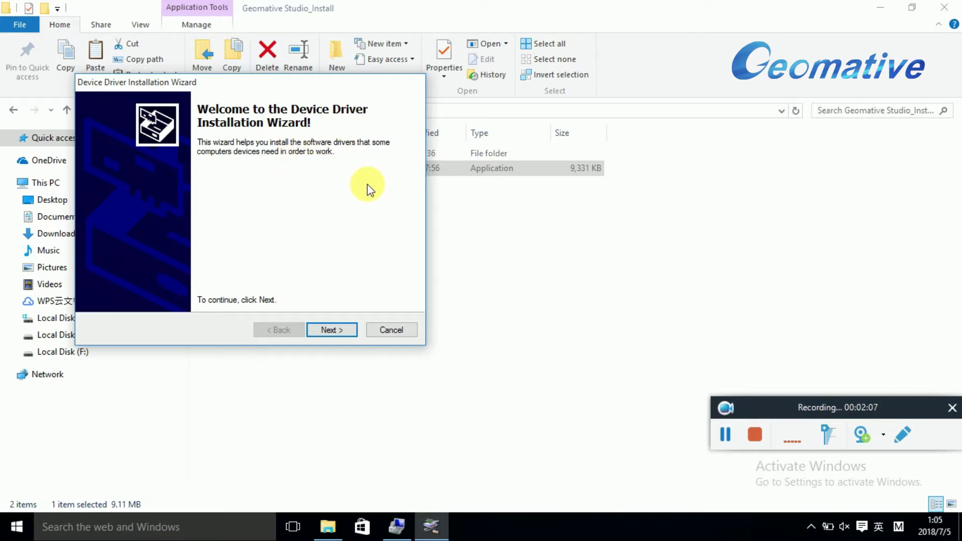
Step: Run the Device Driver Installation Wizard, review the status of each listed driver and finish the wizard
click(345, 332)
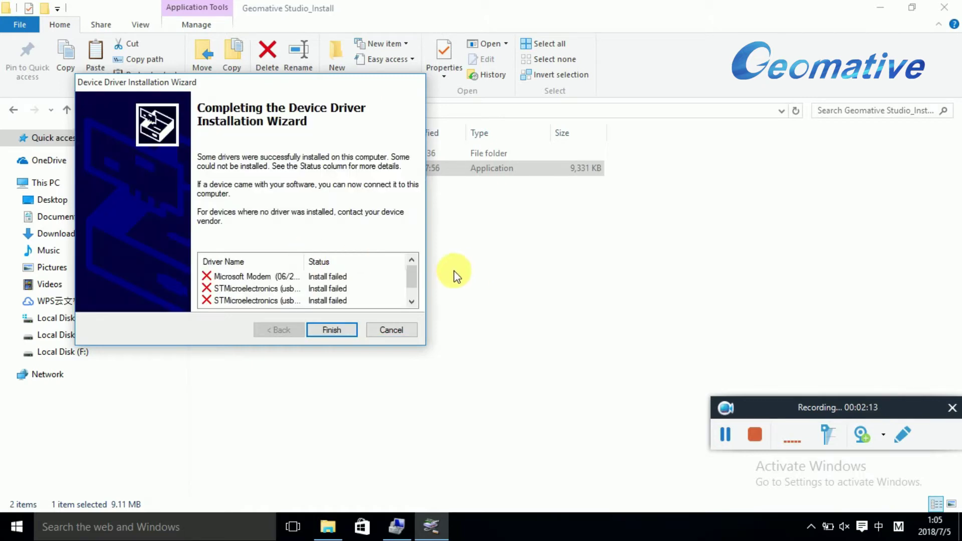
drag(408, 277, 398, 296)
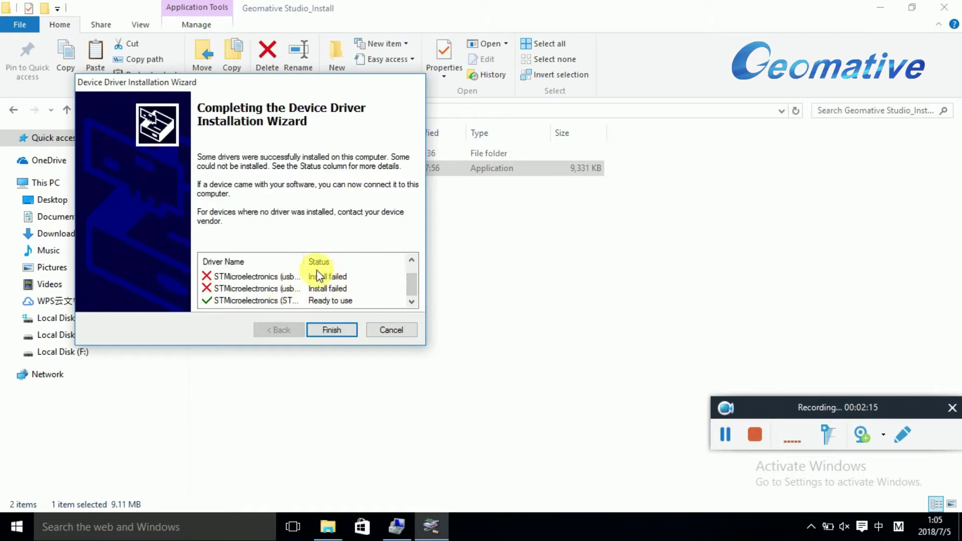
drag(309, 262, 364, 262)
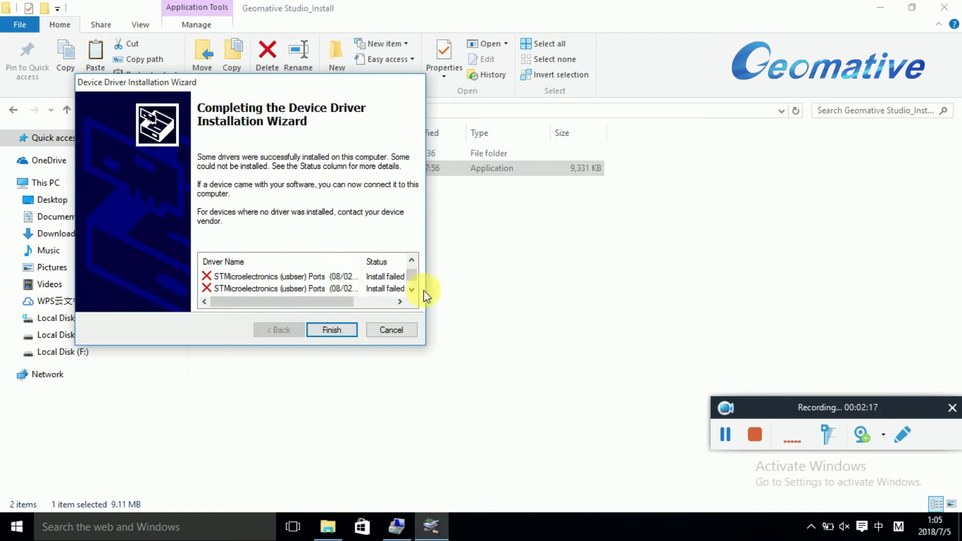
drag(415, 281, 414, 289)
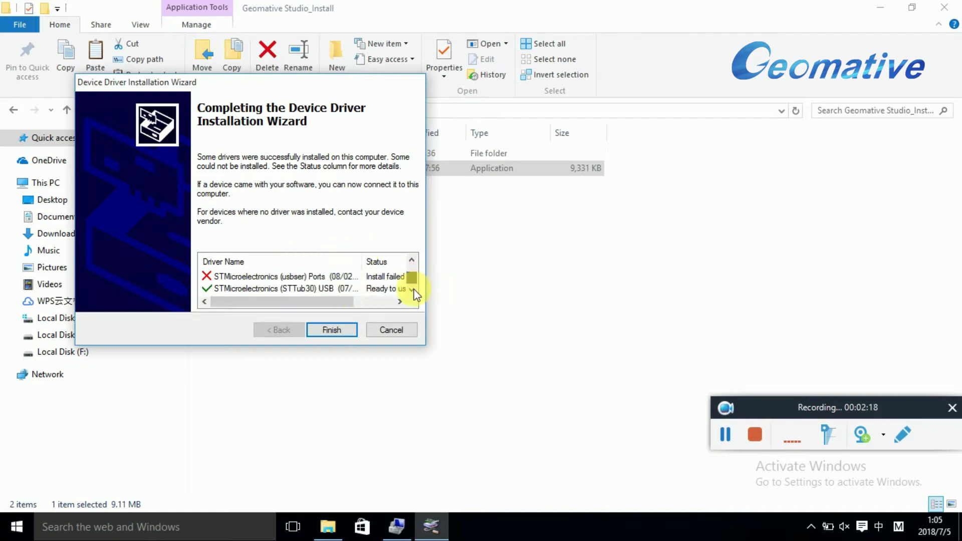
click(273, 290)
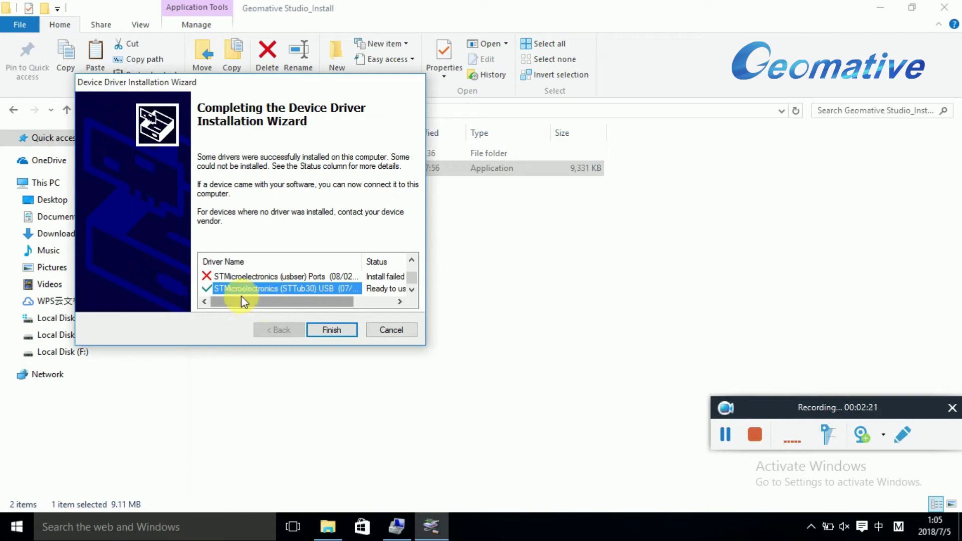
drag(269, 301, 325, 300)
click(340, 330)
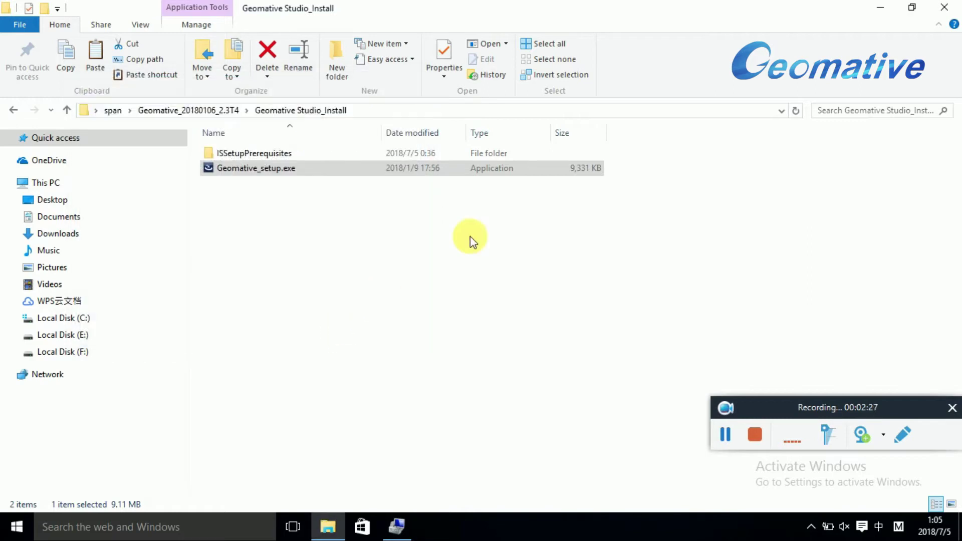
Step: Launch Geomative Studio from the desktop and check its version information in the About dialog
click(880, 7)
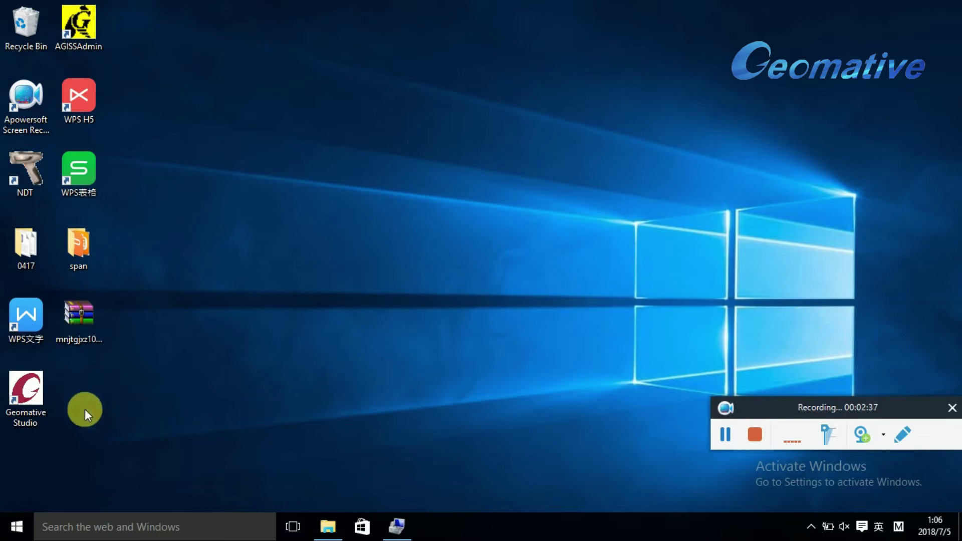
double_click(43, 386)
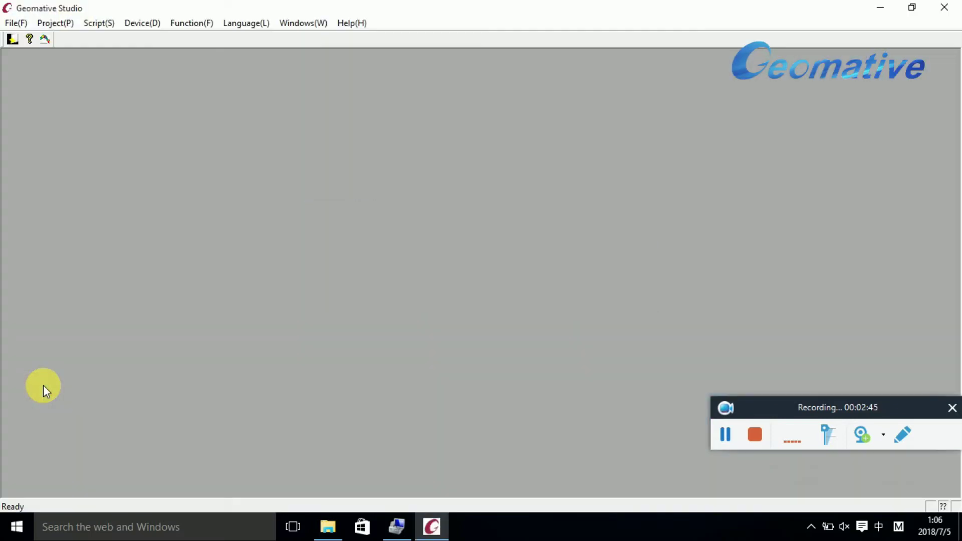
click(354, 25)
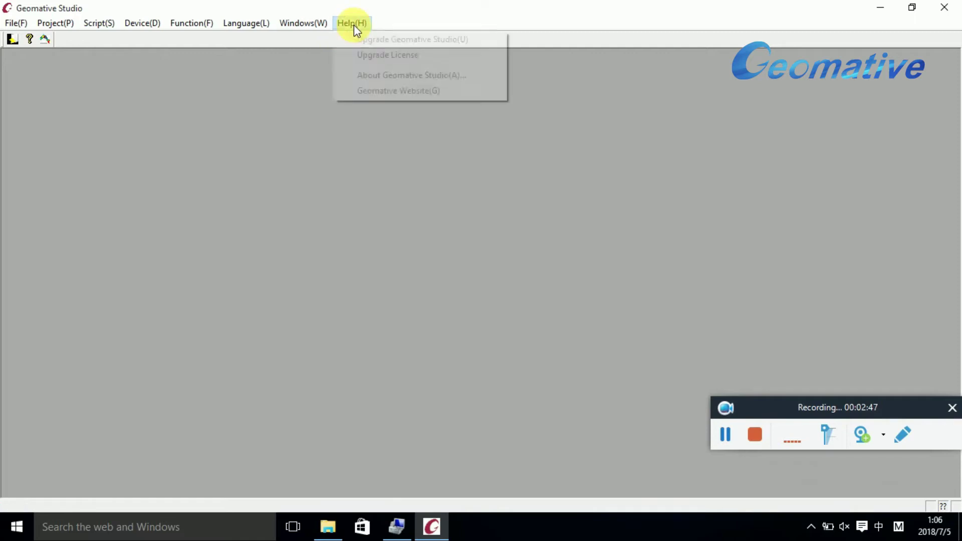
click(371, 77)
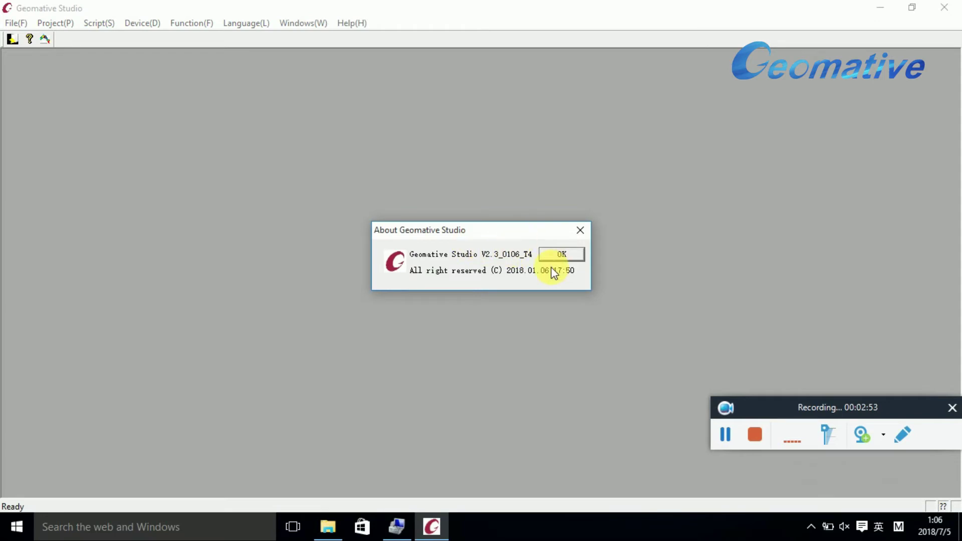
click(586, 230)
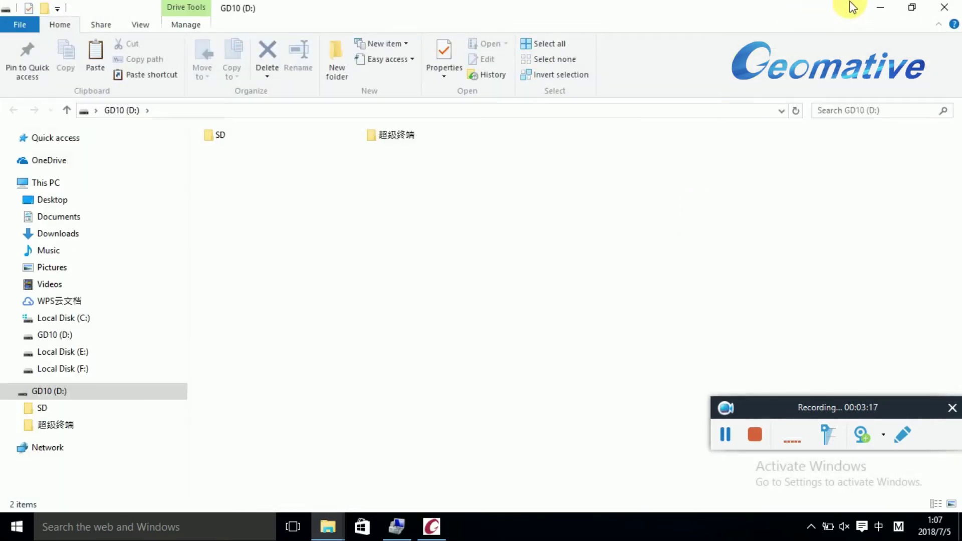
Step: Acknowledge the GD-10 device on COM3 and display the registered online device's details in the device main view
click(880, 5)
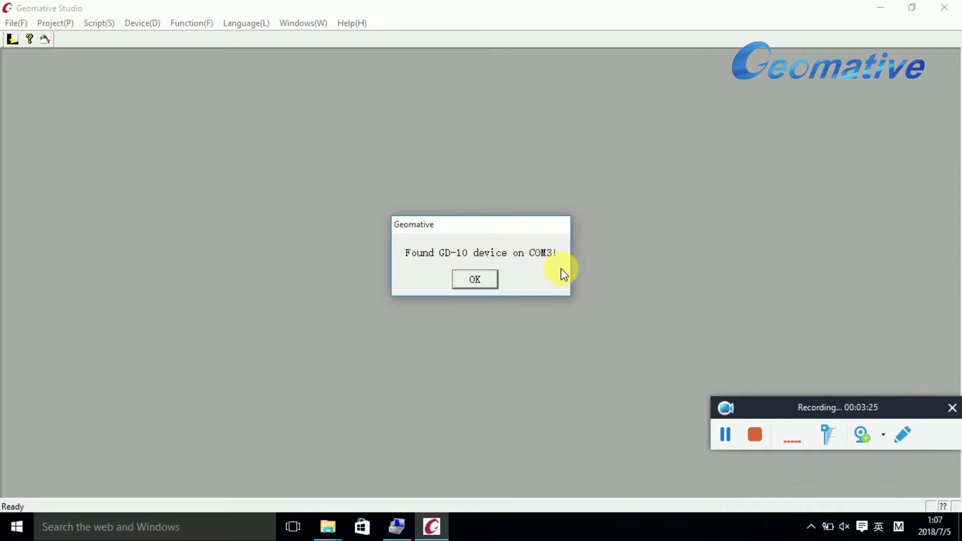
click(486, 281)
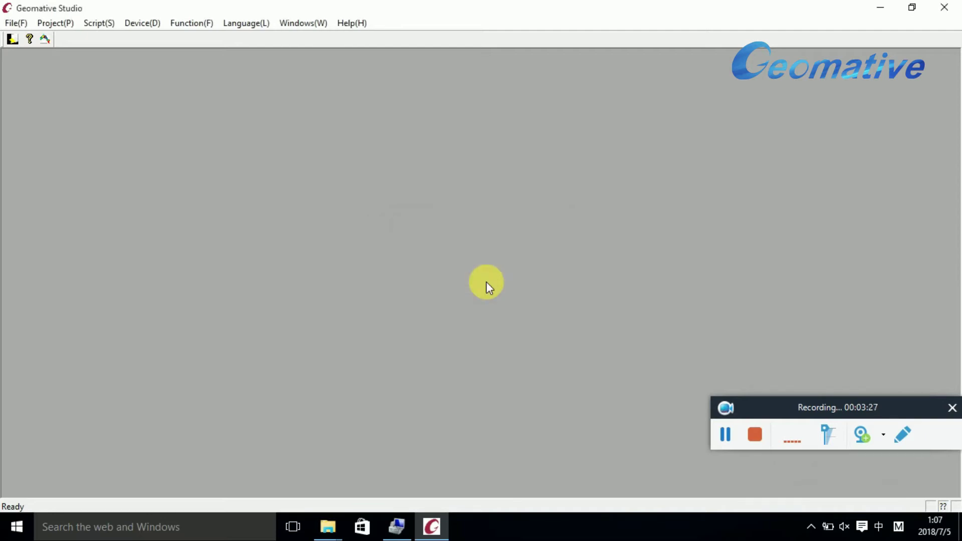
click(144, 24)
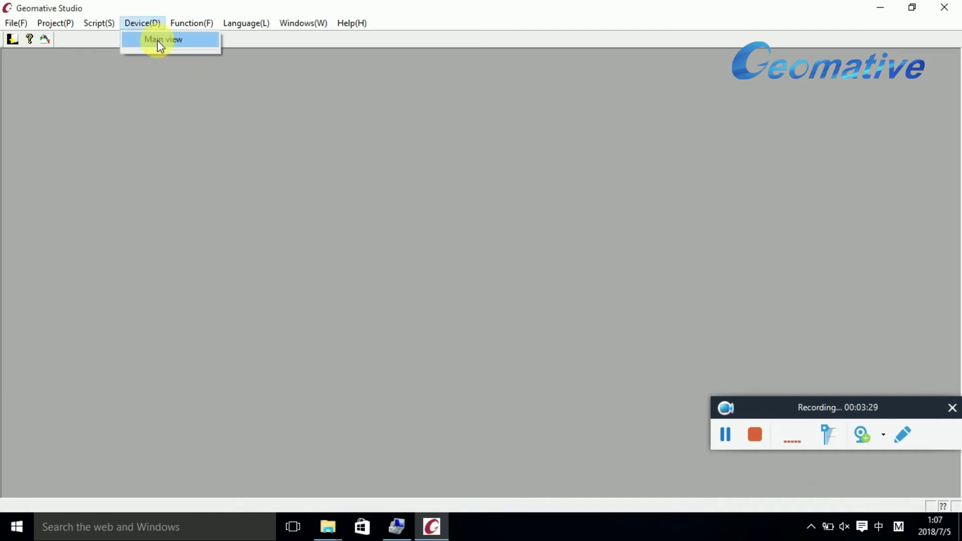
click(158, 40)
click(76, 75)
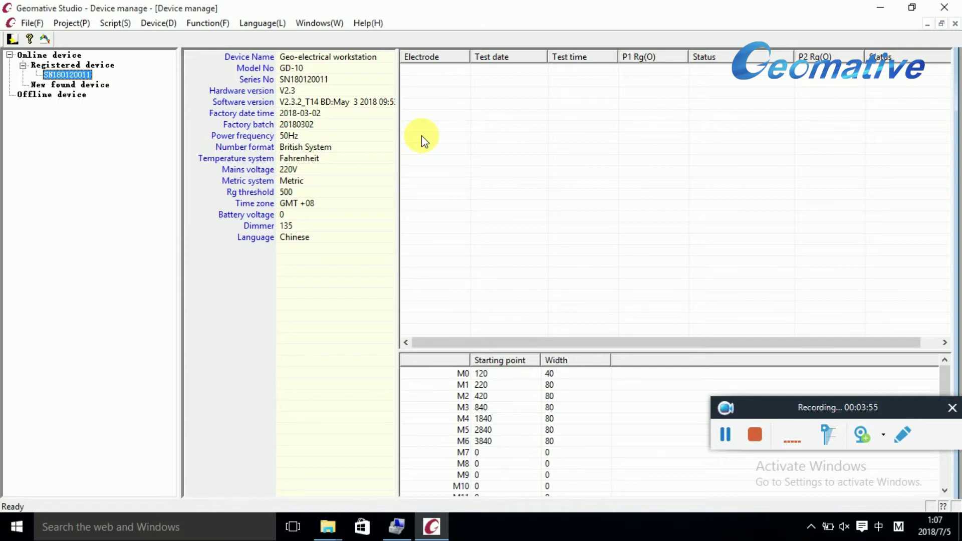
click(740, 434)
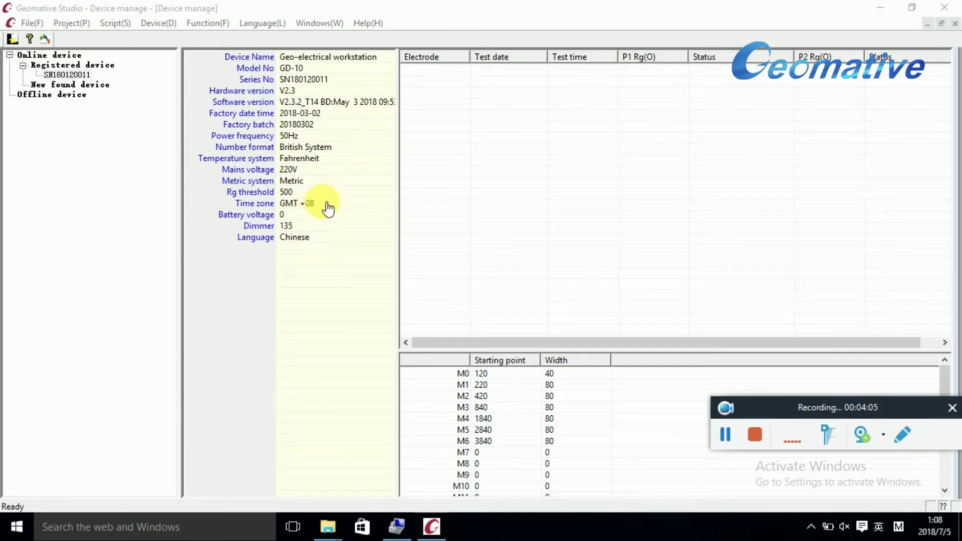
Step: Open the registered device's Modify parameters dialog to view its settings, and close it without saving
right_click(79, 74)
click(133, 97)
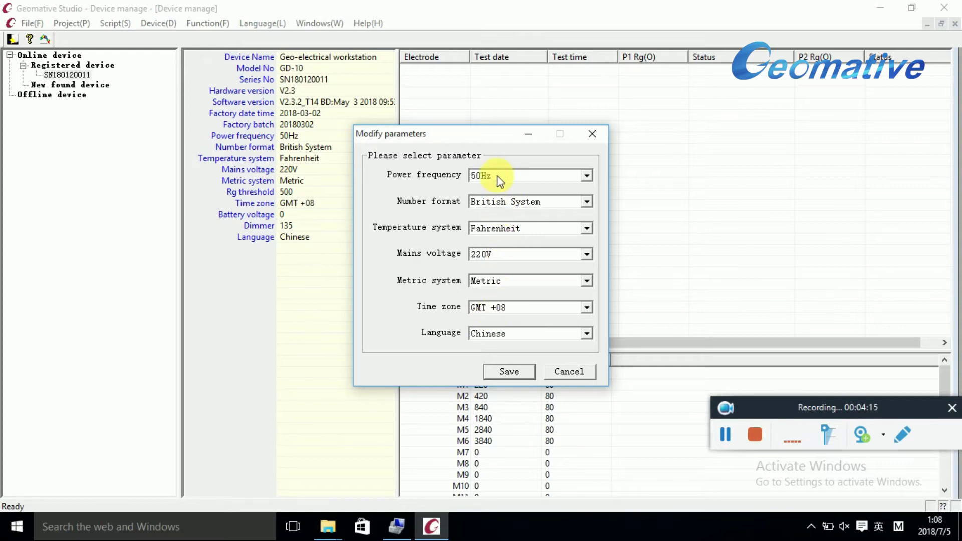
click(601, 140)
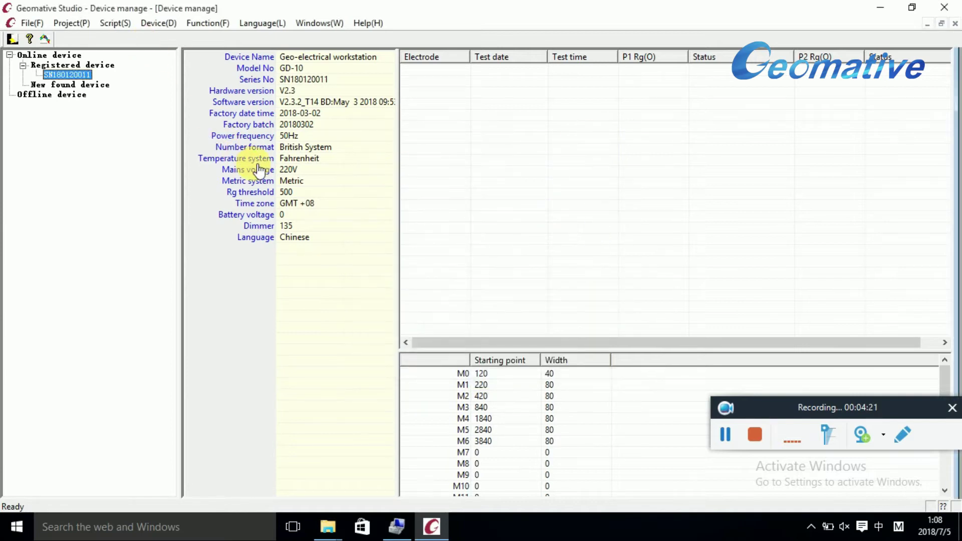
Step: Relaunch Geomative Studio from the desktop
click(727, 436)
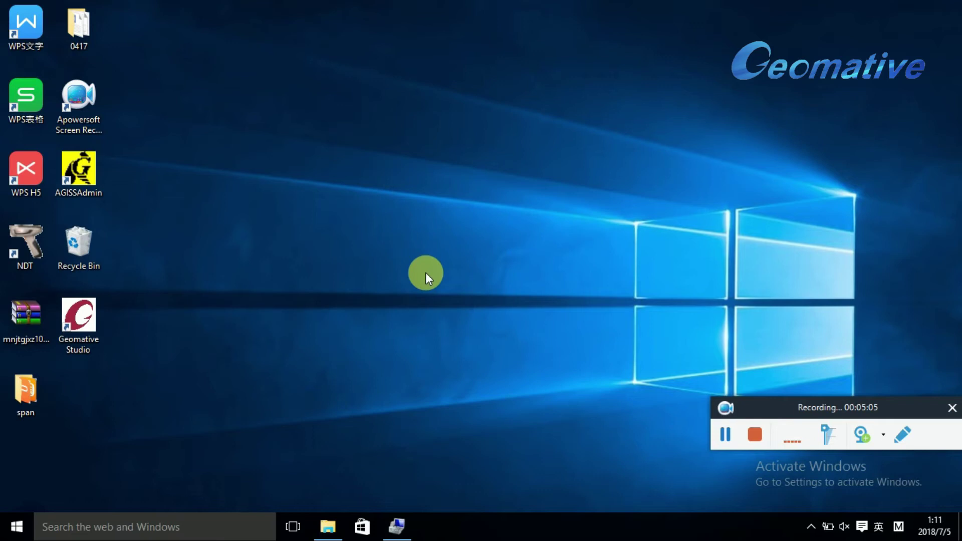
double_click(93, 331)
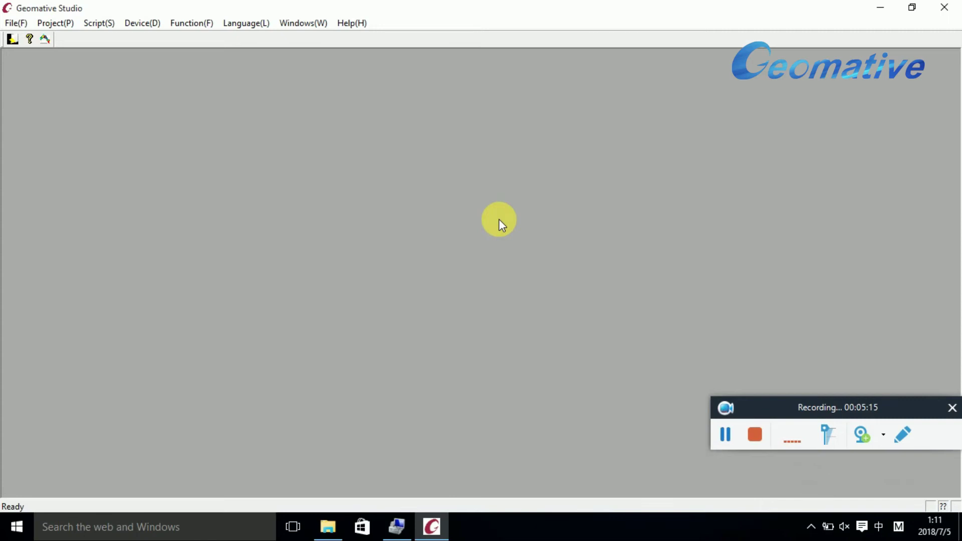
Step: Open Computer Management for This PC and expand Ports (COM & LPT) in Device Manager
click(880, 9)
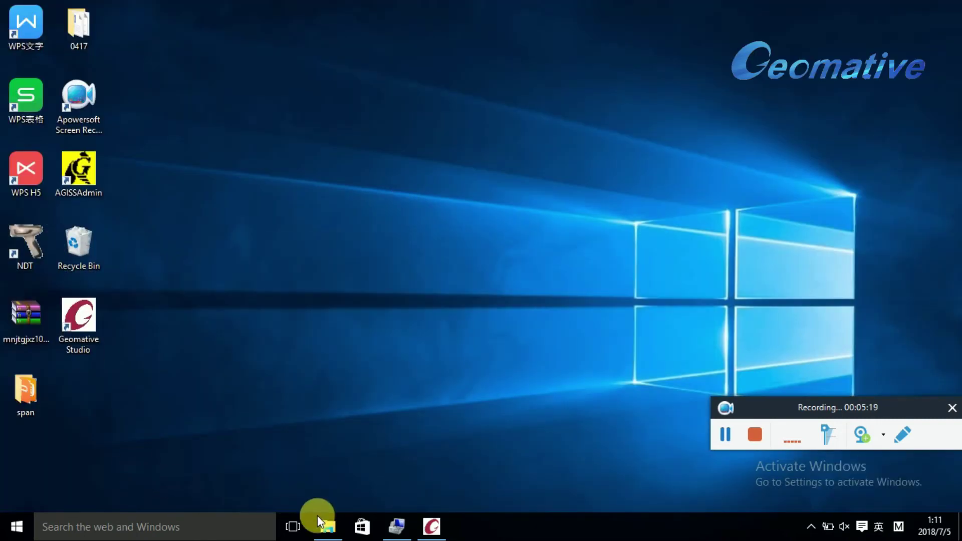
click(327, 525)
click(64, 187)
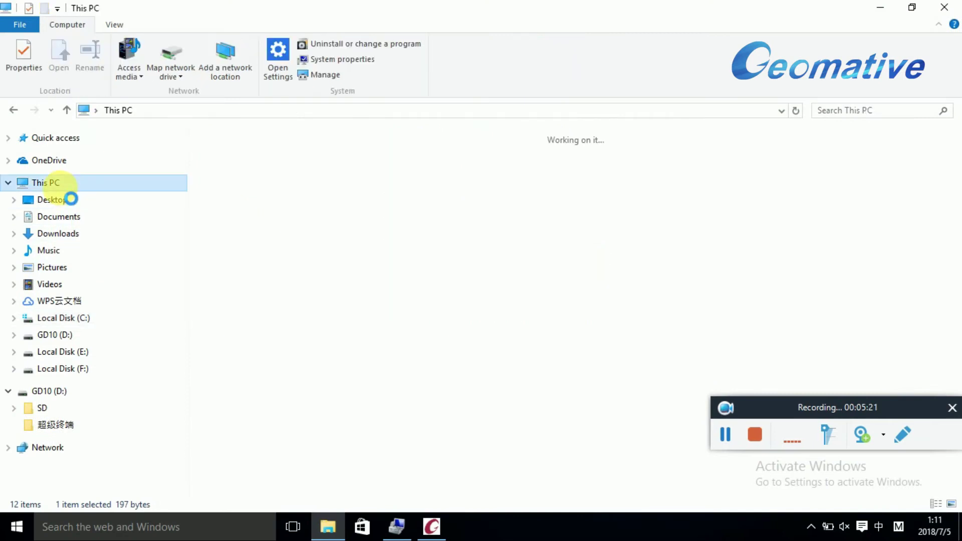
right_click(63, 187)
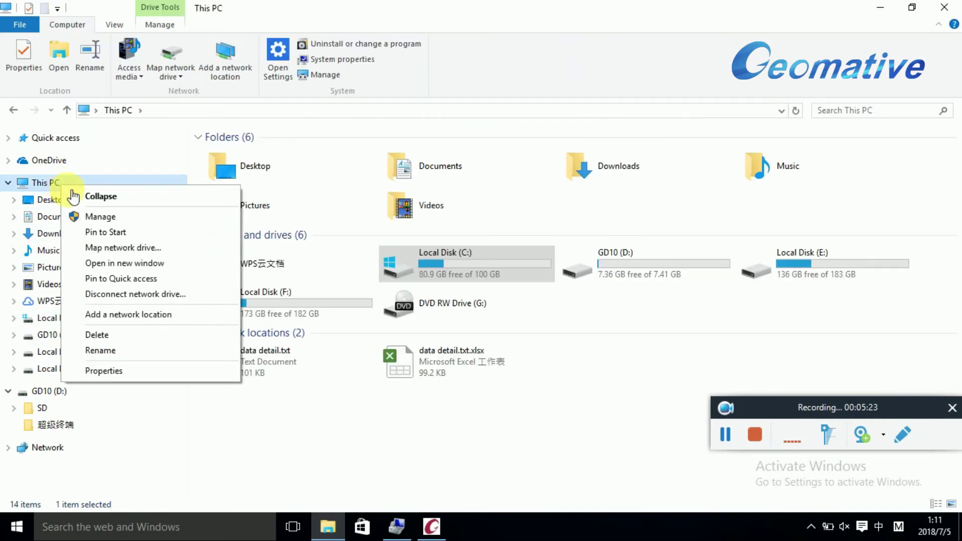
click(115, 222)
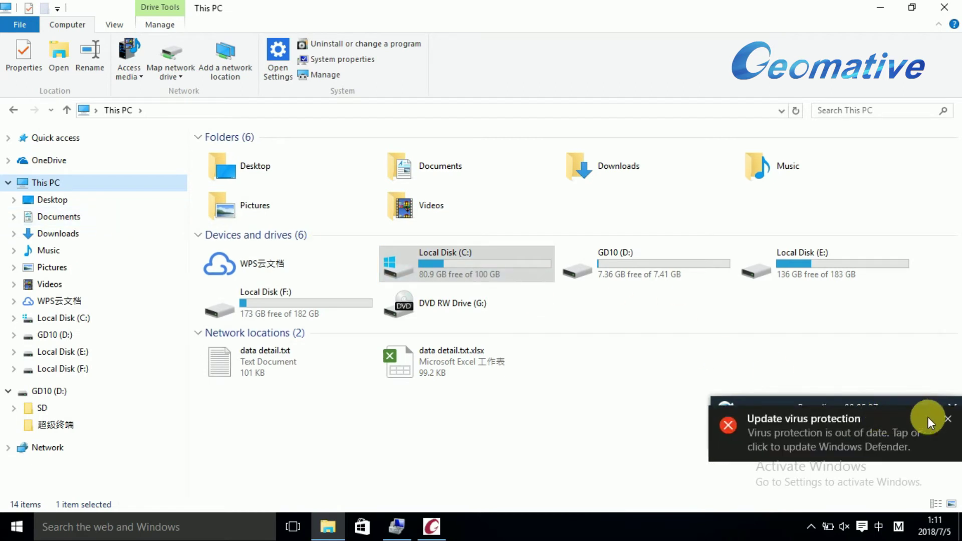
click(948, 419)
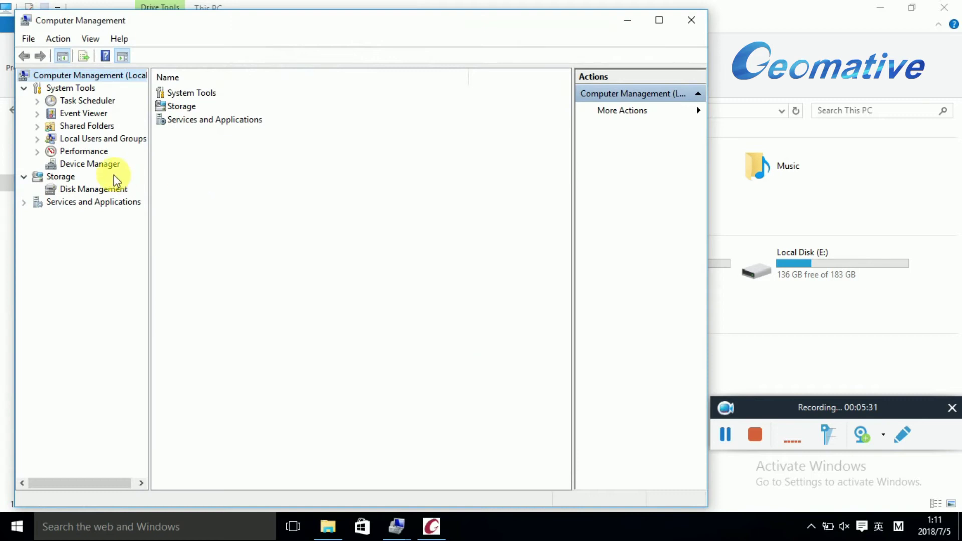
click(102, 166)
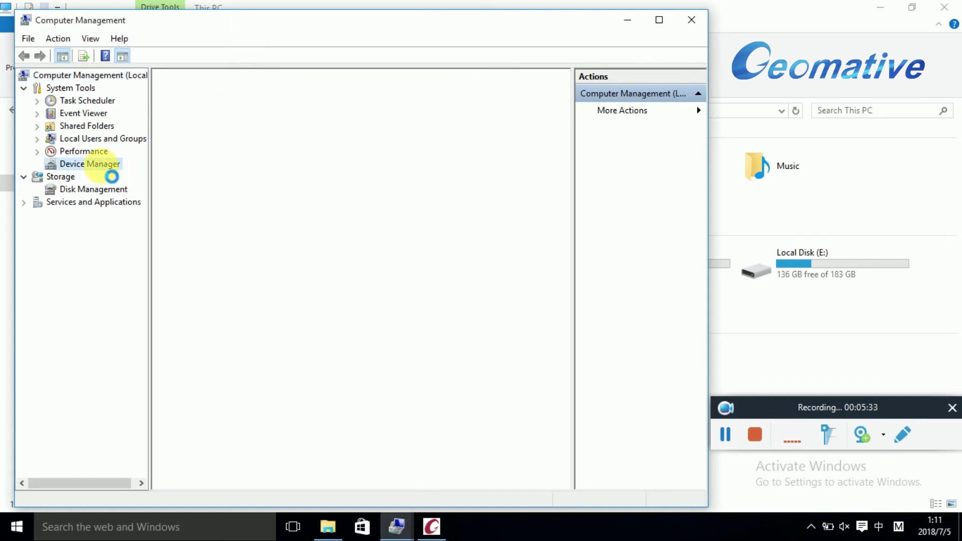
double_click(256, 269)
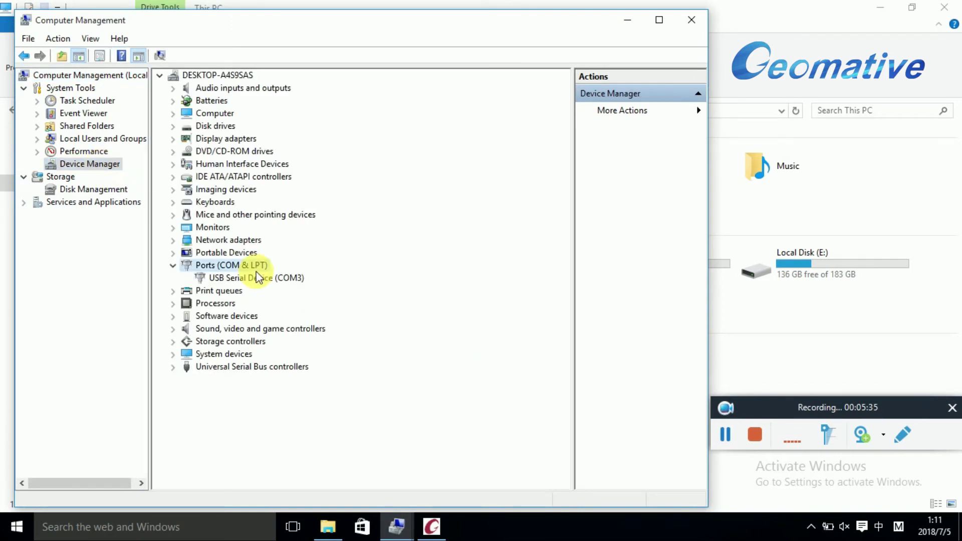
Step: Start a manual driver update for USB Serial Device (COM3), choosing to pick from the list of device drivers on the computer
click(258, 278)
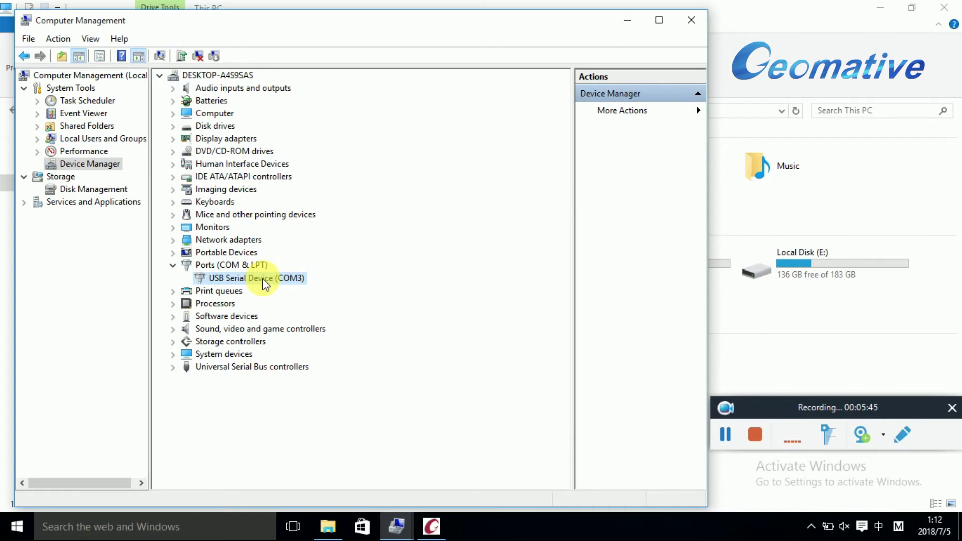
right_click(266, 285)
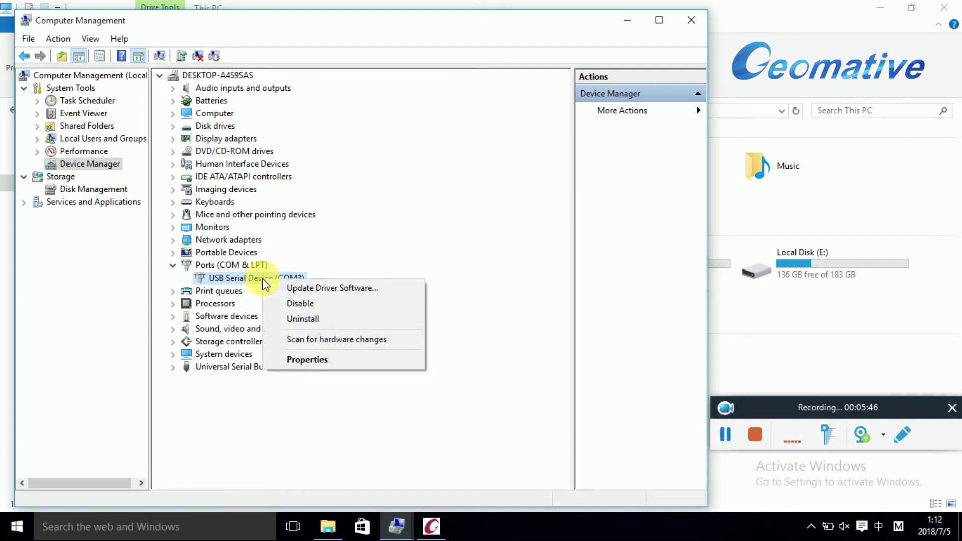
click(308, 290)
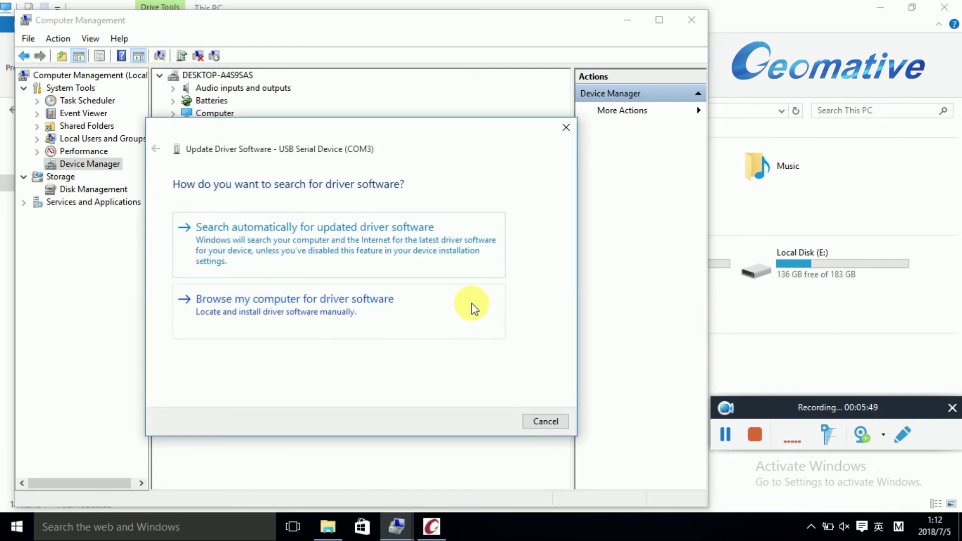
click(289, 308)
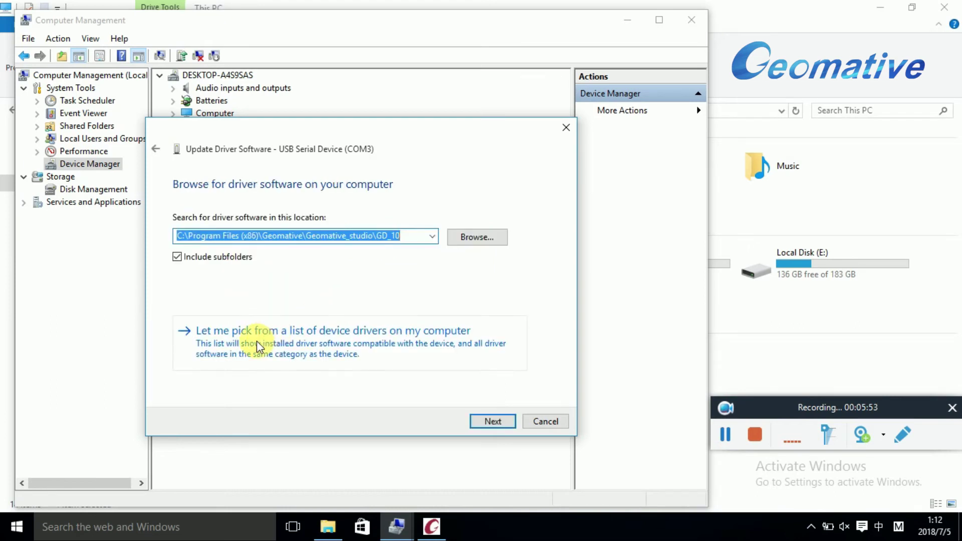
click(329, 339)
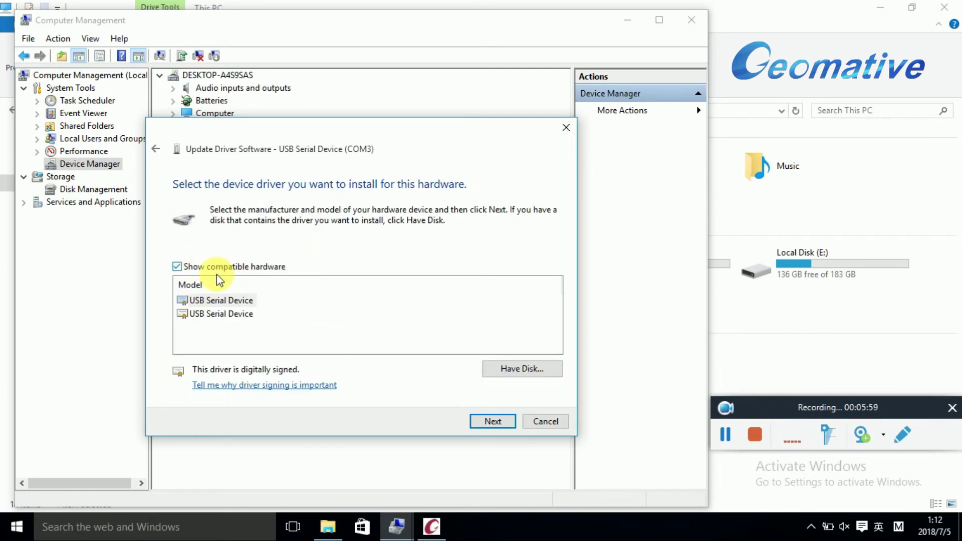
Step: Include non-compatible hardware in the list and install the STMicroelectronics Virtual COM Port driver, accepting the compatibility warning
click(177, 267)
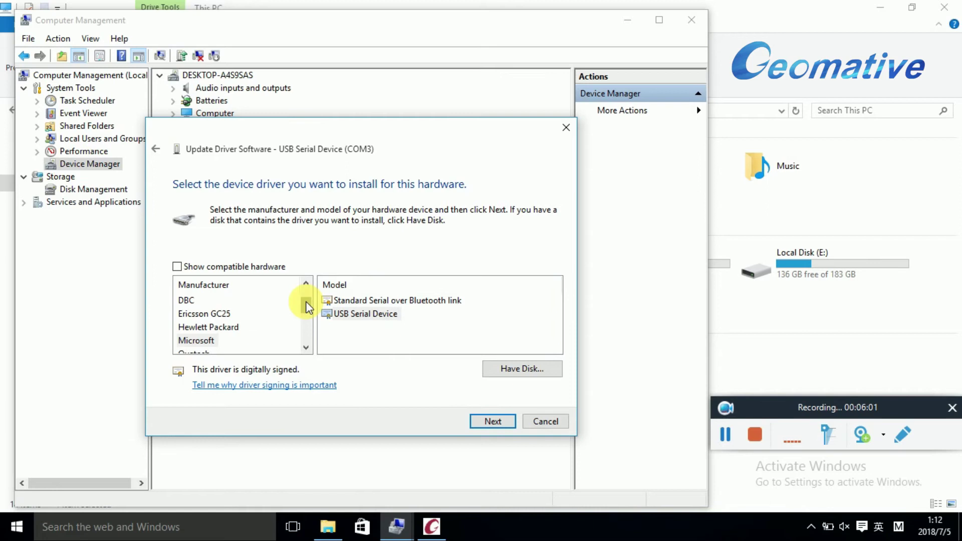
drag(306, 307, 305, 333)
click(251, 330)
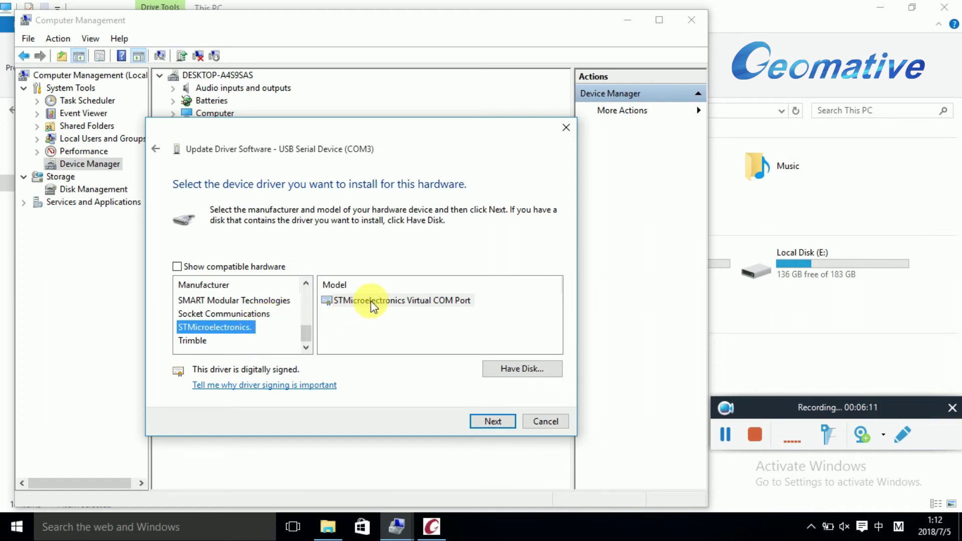
click(397, 302)
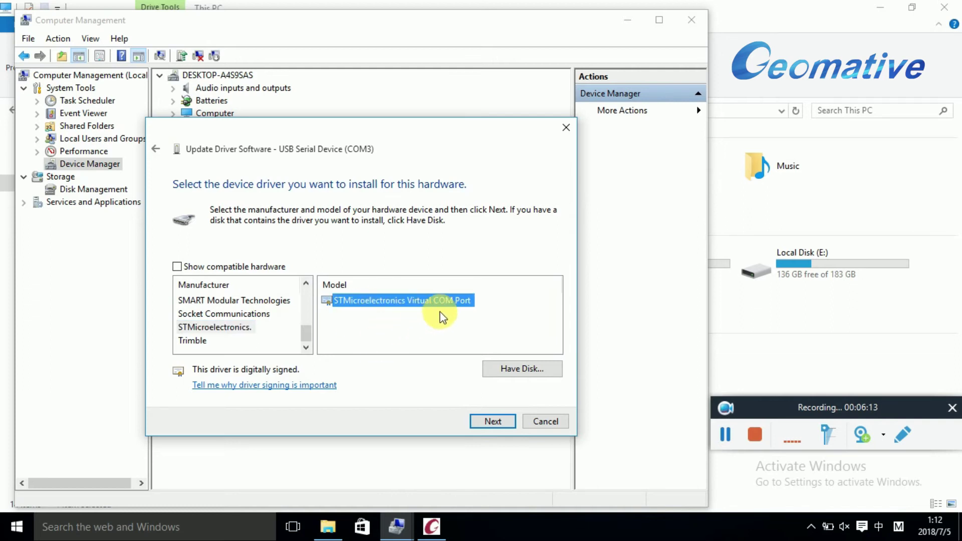
click(490, 424)
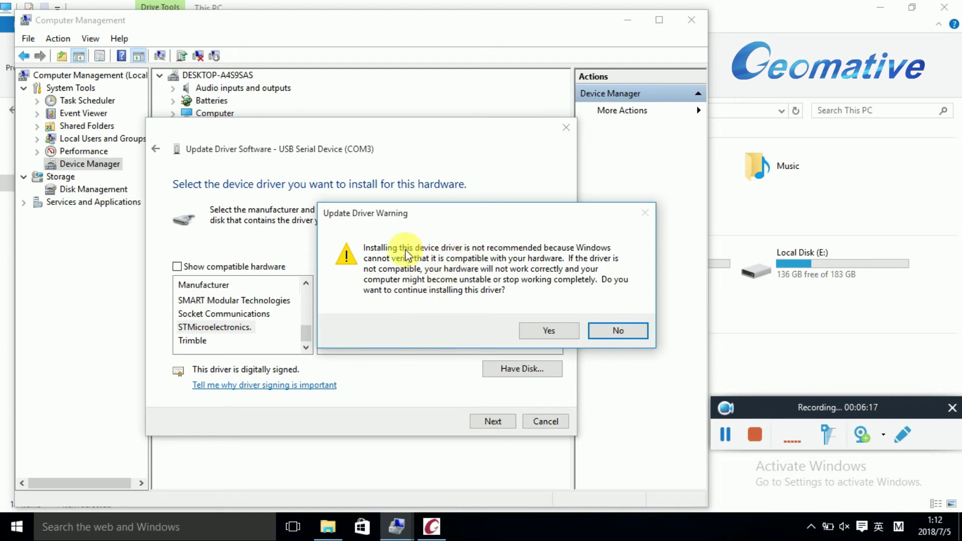
click(550, 331)
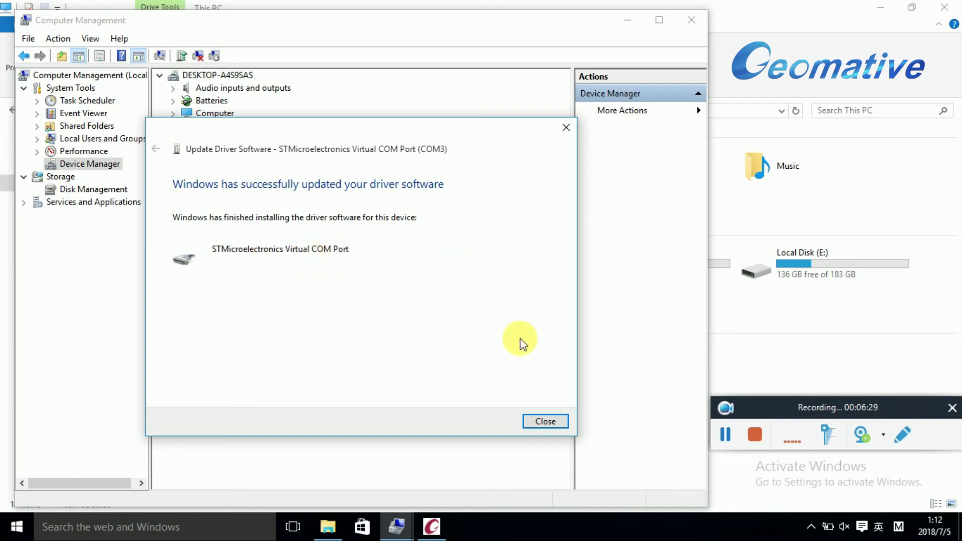
click(544, 421)
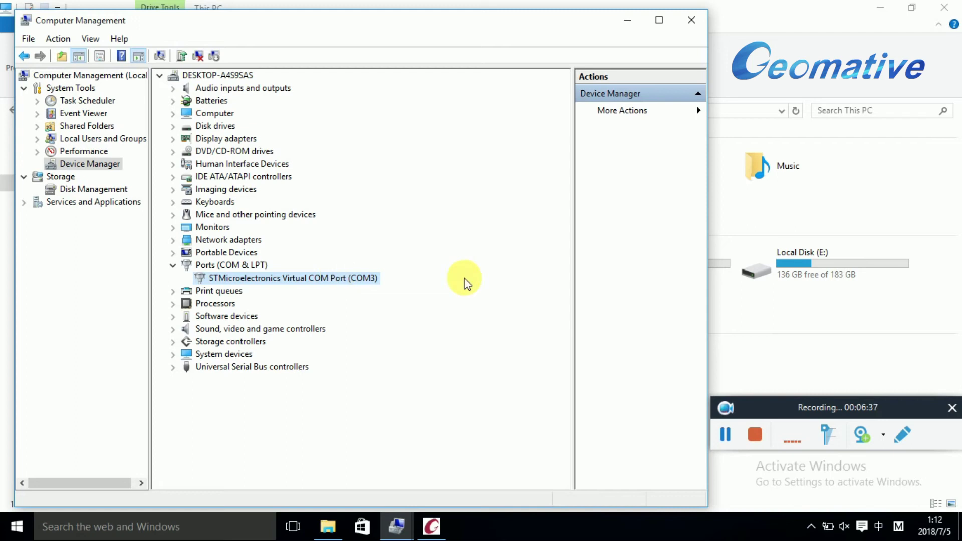
Step: Start Geomative Studio from the desktop with the updated COM port driver in place
click(725, 435)
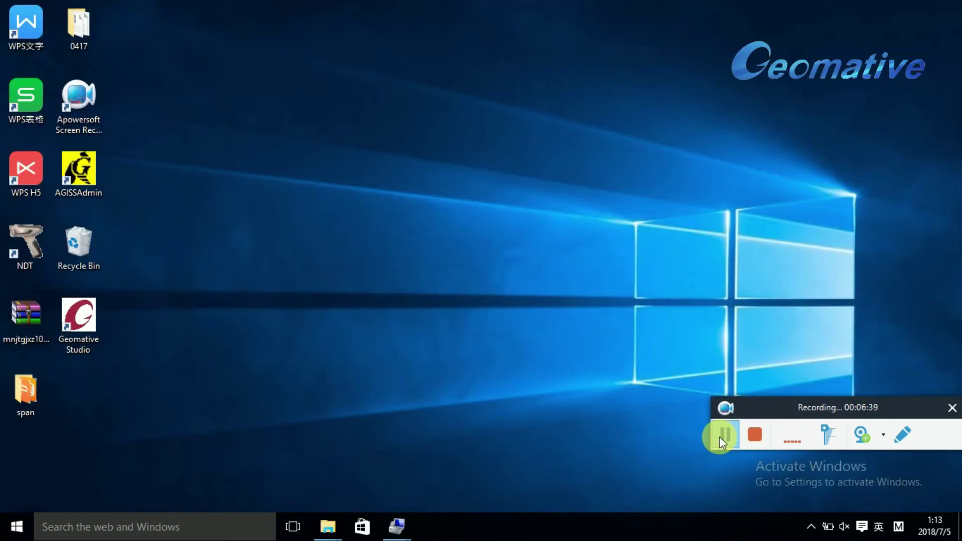
click(81, 329)
double_click(81, 330)
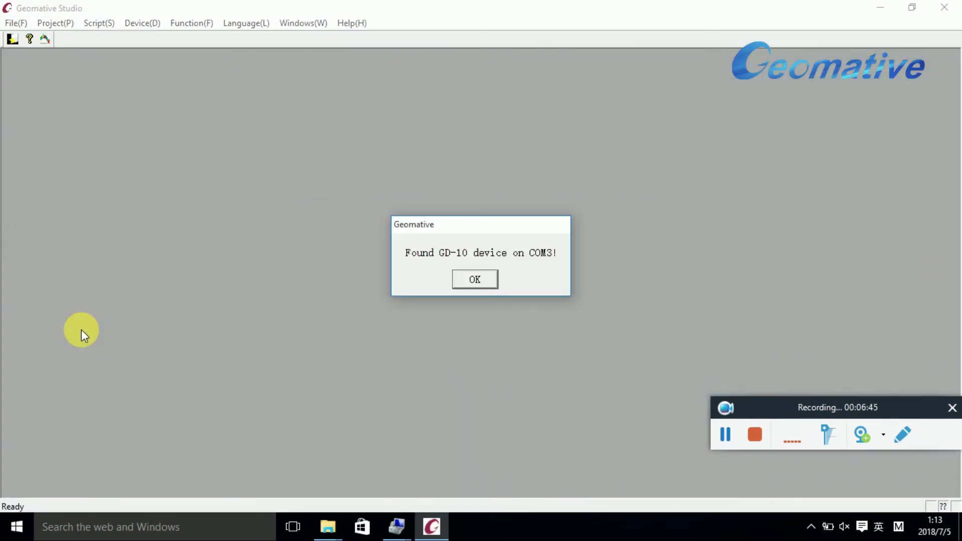
Step: Check the COM3 port entry and its driver options in Device Manager, and return to Geomative Studio
mouse_move(394, 527)
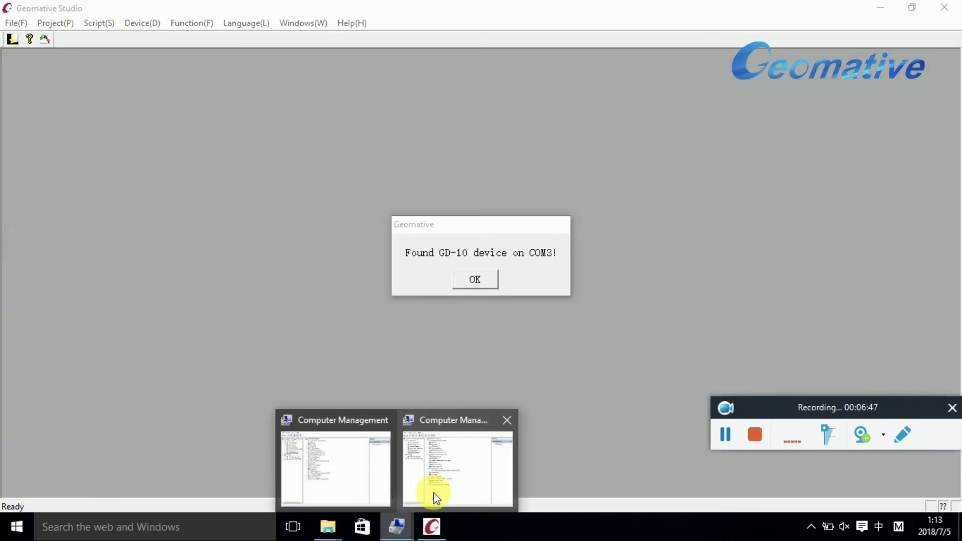
click(435, 495)
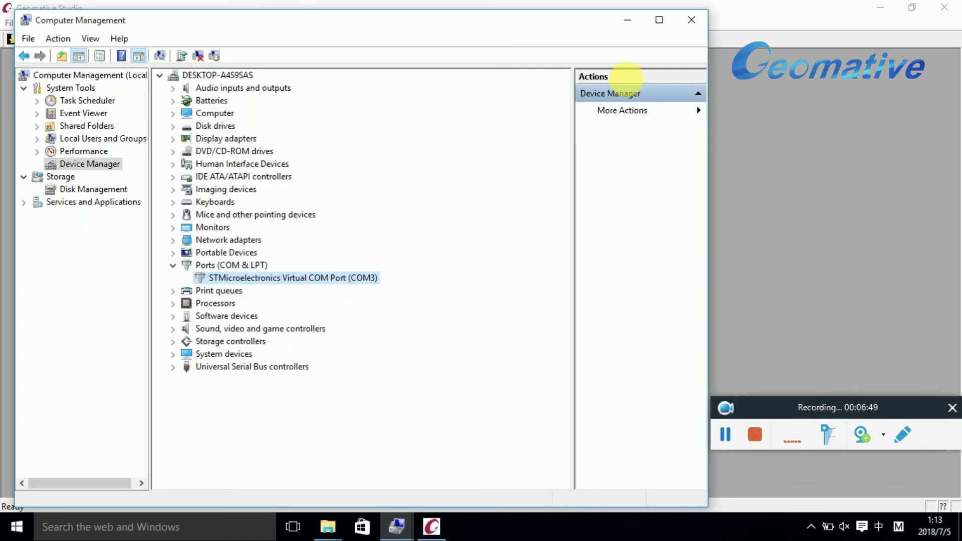
click(629, 21)
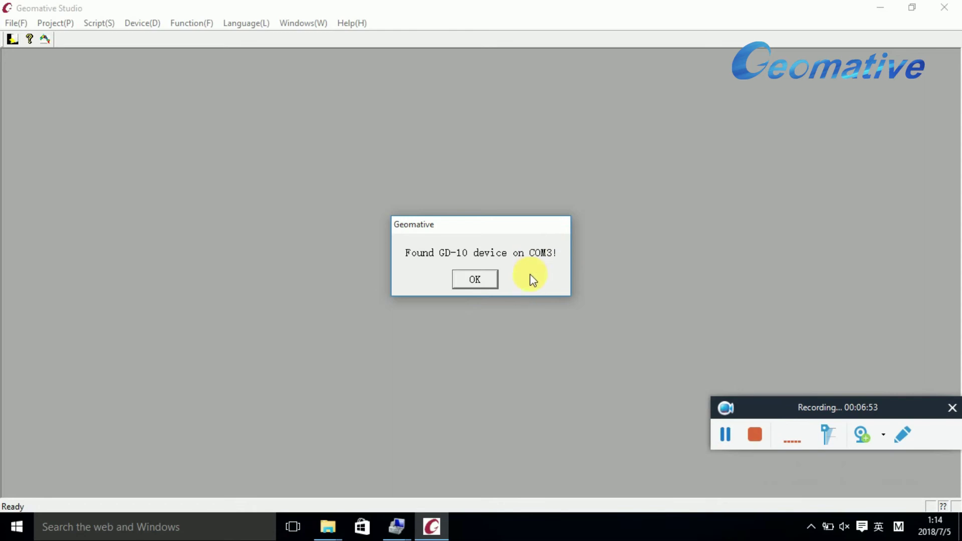
click(395, 526)
click(442, 489)
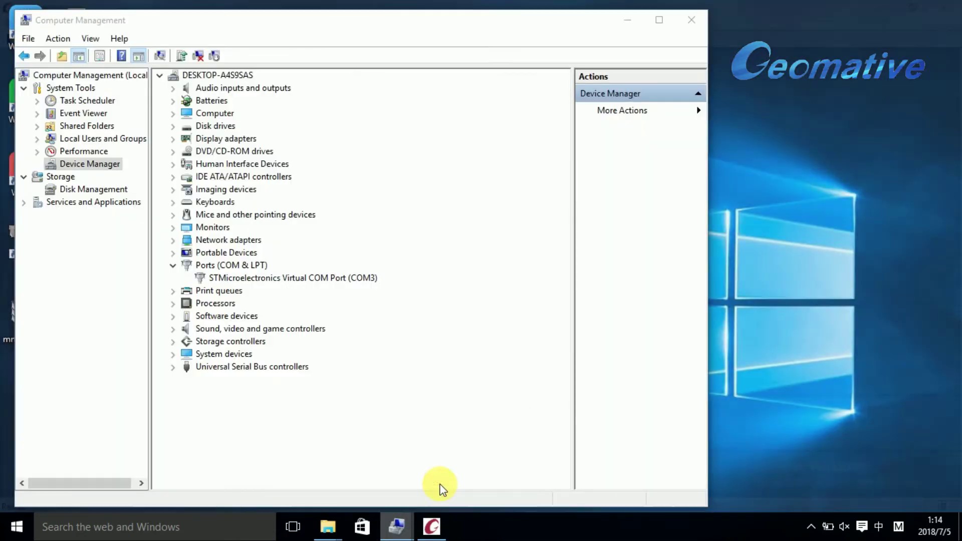
right_click(264, 279)
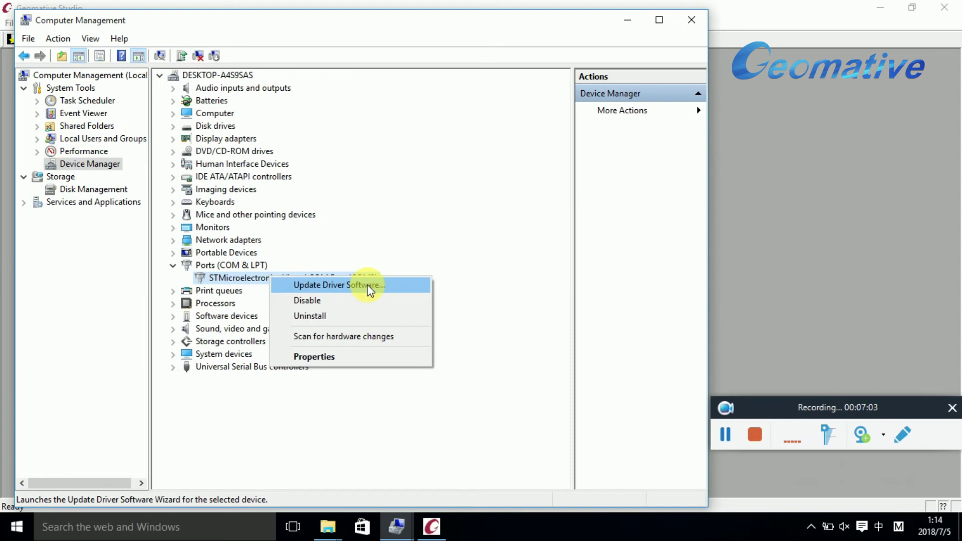
click(425, 241)
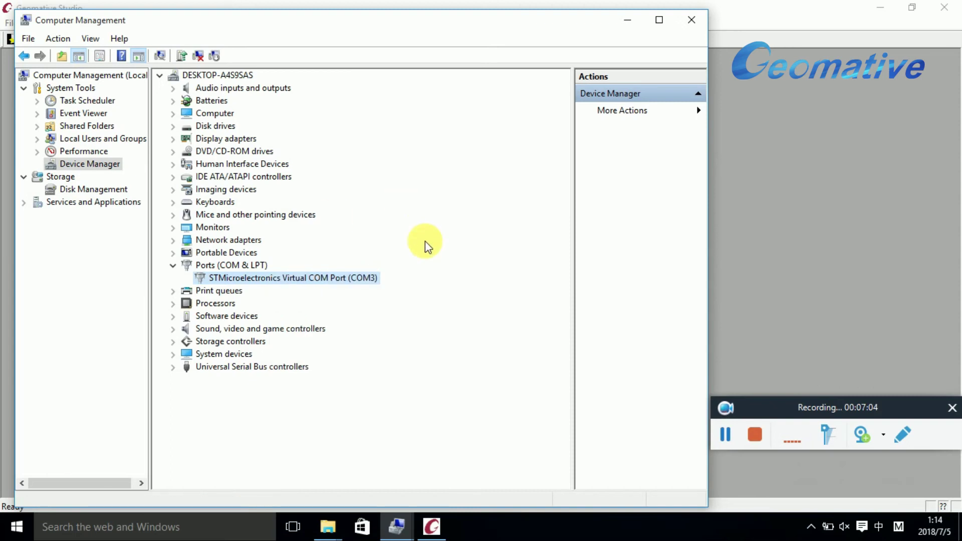
click(630, 23)
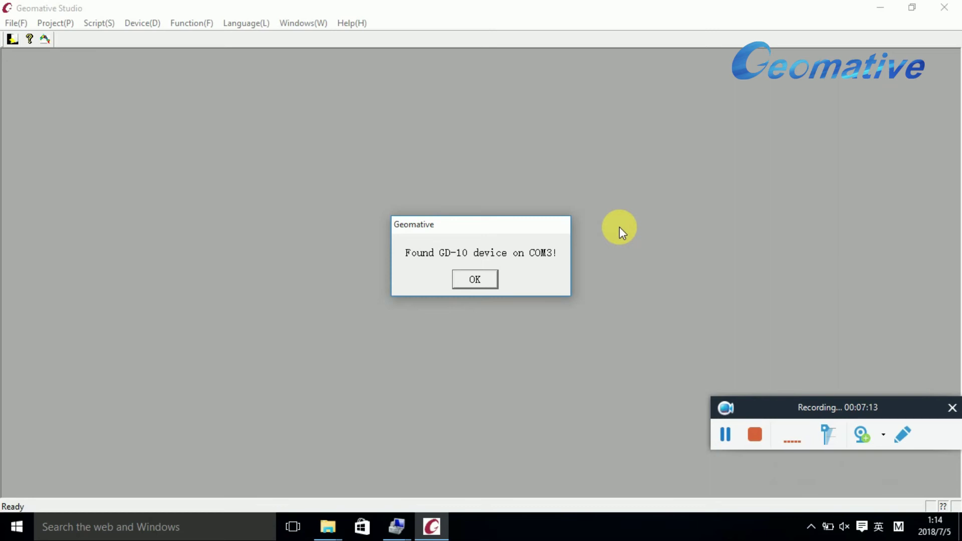
Step: Acknowledge the found GD-10 device and view the registered online device's details in the device main view
click(472, 278)
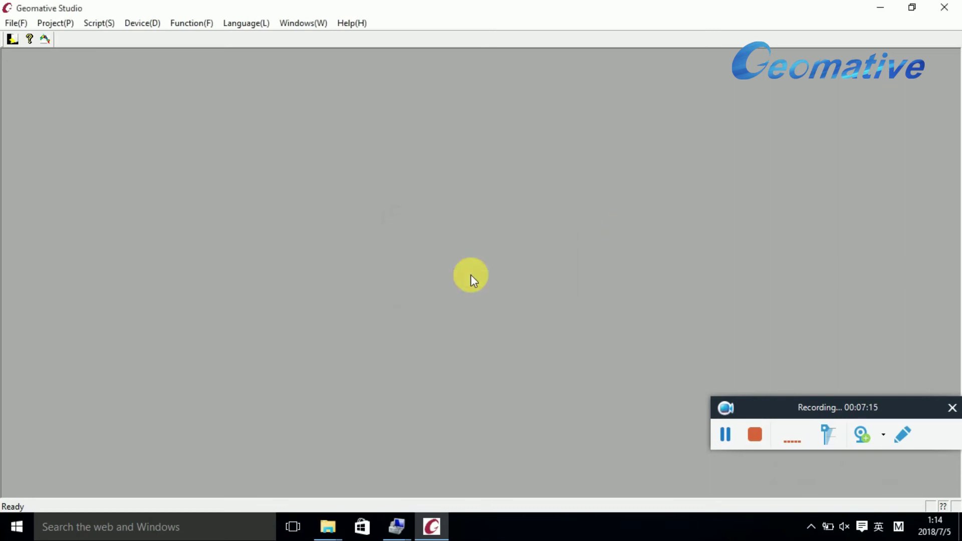
click(144, 23)
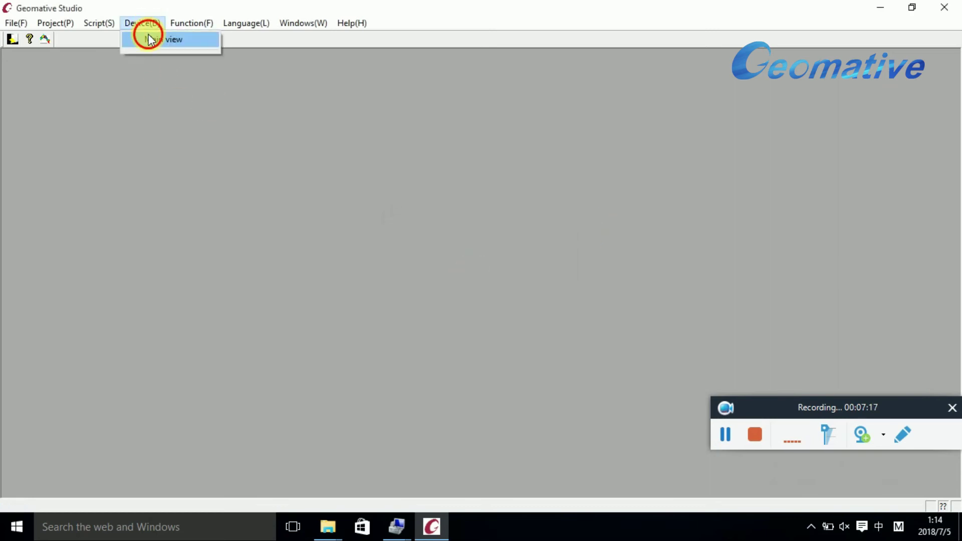
click(146, 36)
click(68, 74)
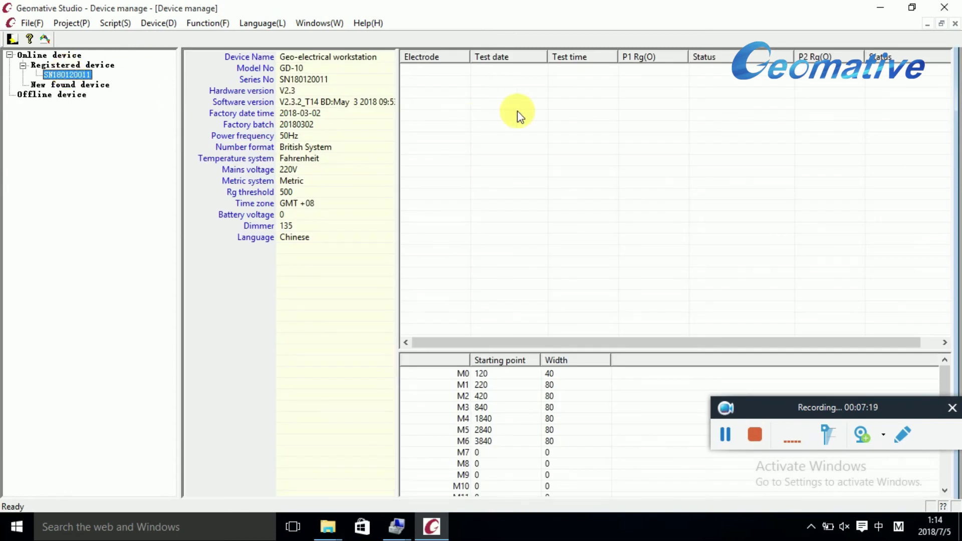